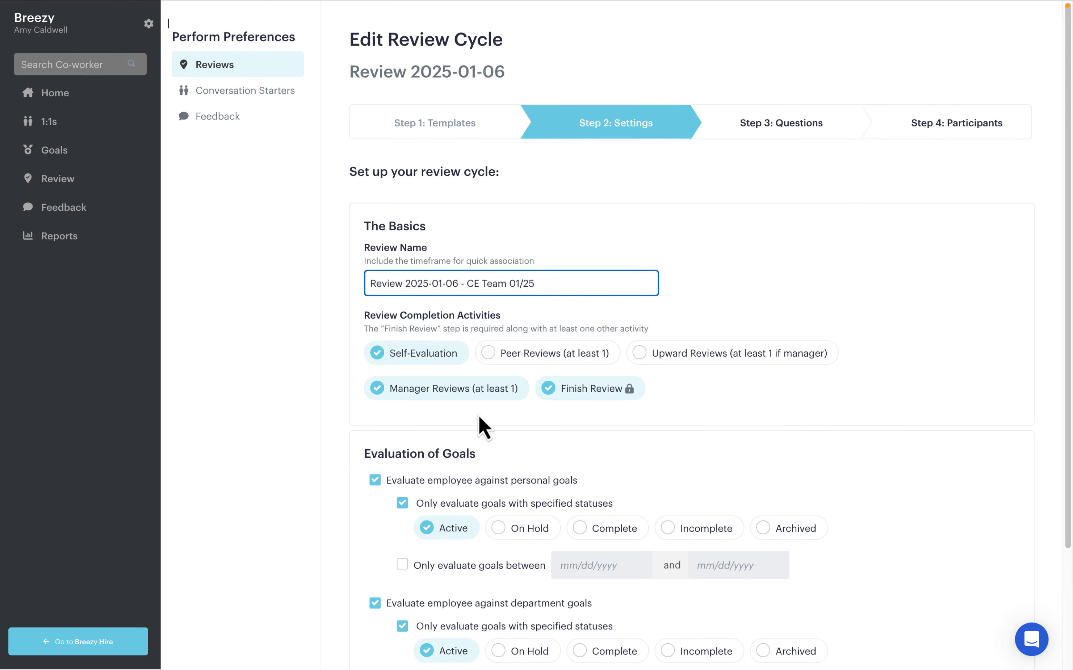
# - Check the review cycle's activities and goal evaluation settings, and continue to the Questions step
pyautogui.scroll(-2, 479, 415)
pyautogui.scroll(-1, 480, 418)
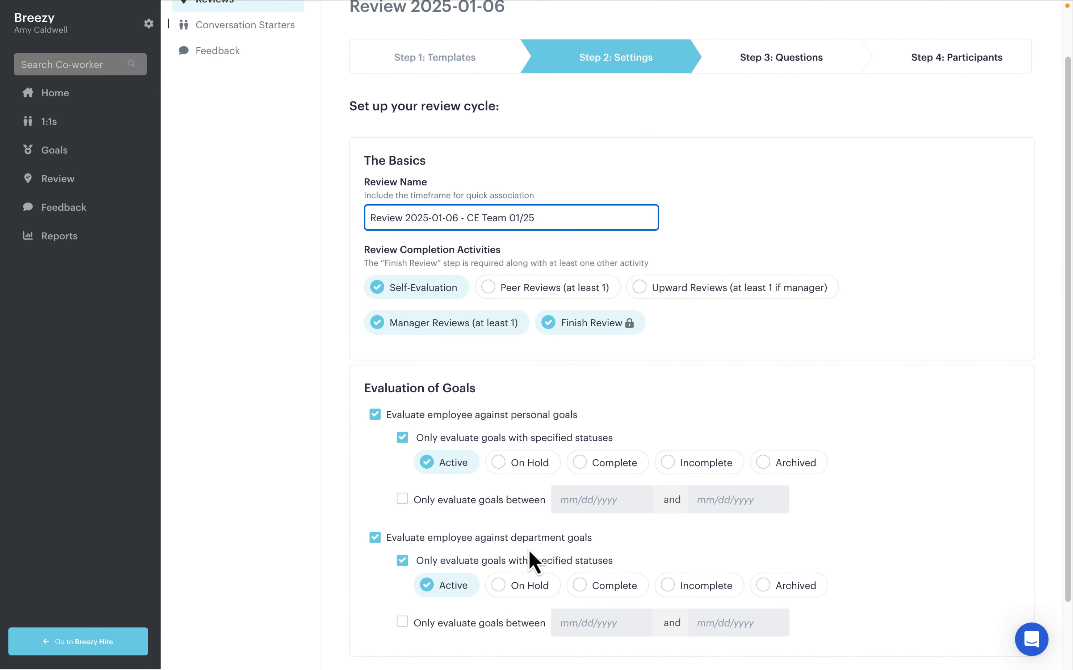
pyautogui.scroll(-2, 619, 550)
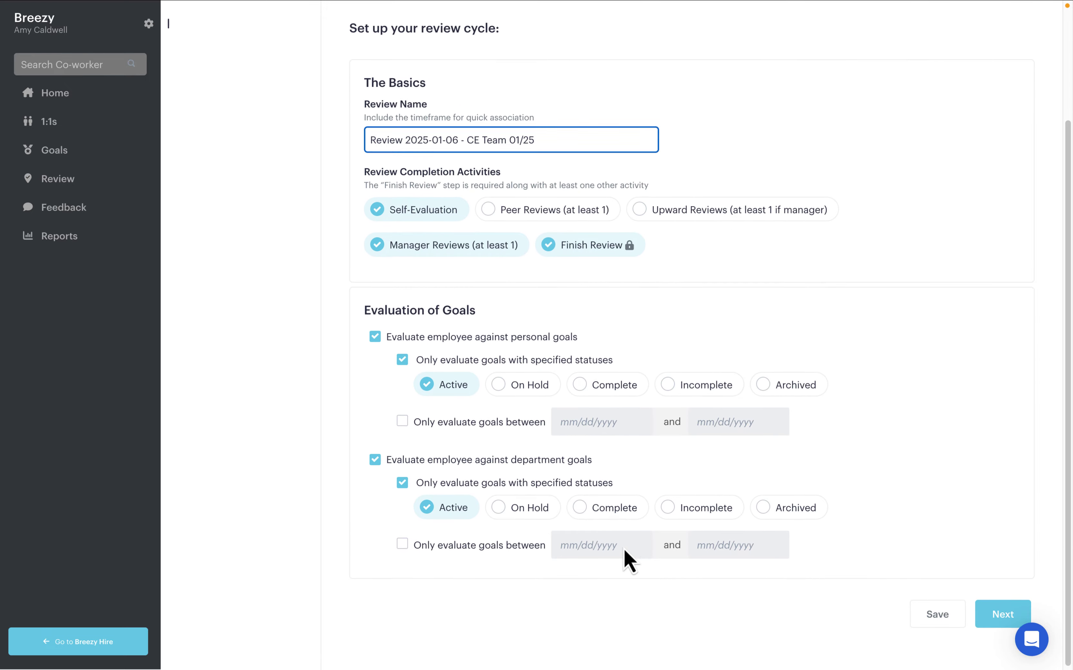
pyautogui.click(1001, 616)
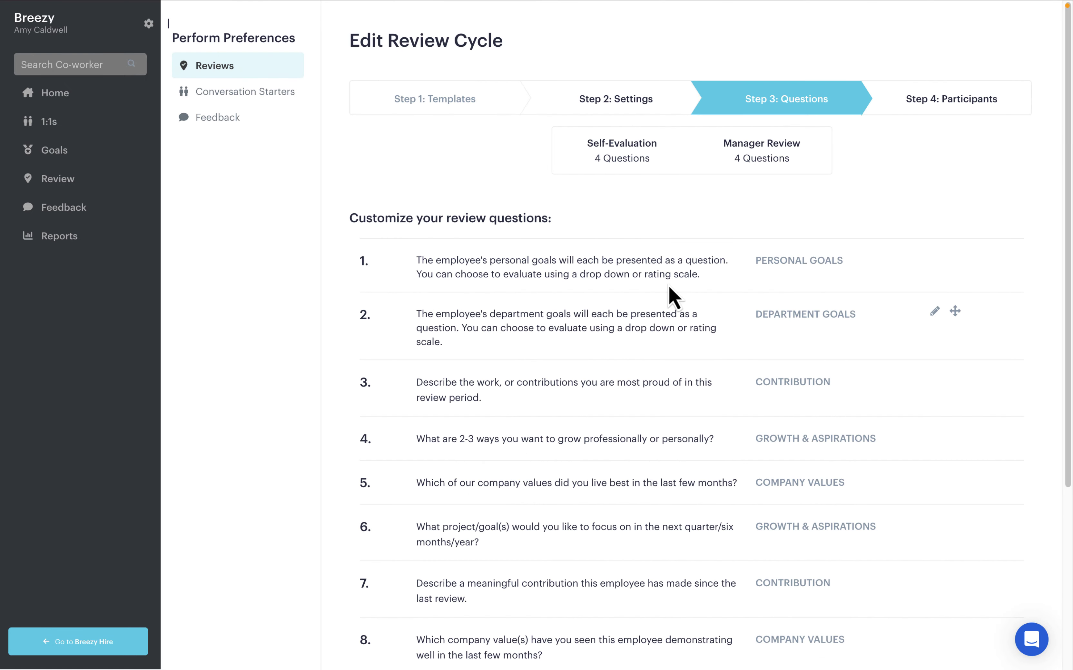
# - Inspect the answer type options of question 5 about company values, leaving its editor without changes
pyautogui.scroll(-3, 563, 275)
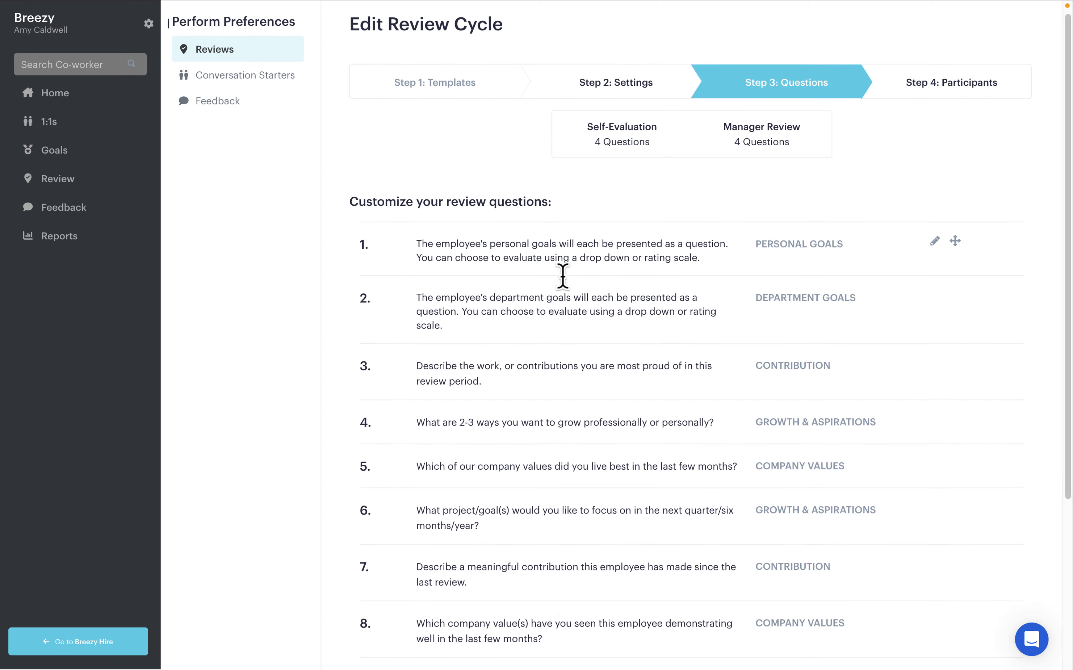
pyautogui.scroll(-2, 564, 288)
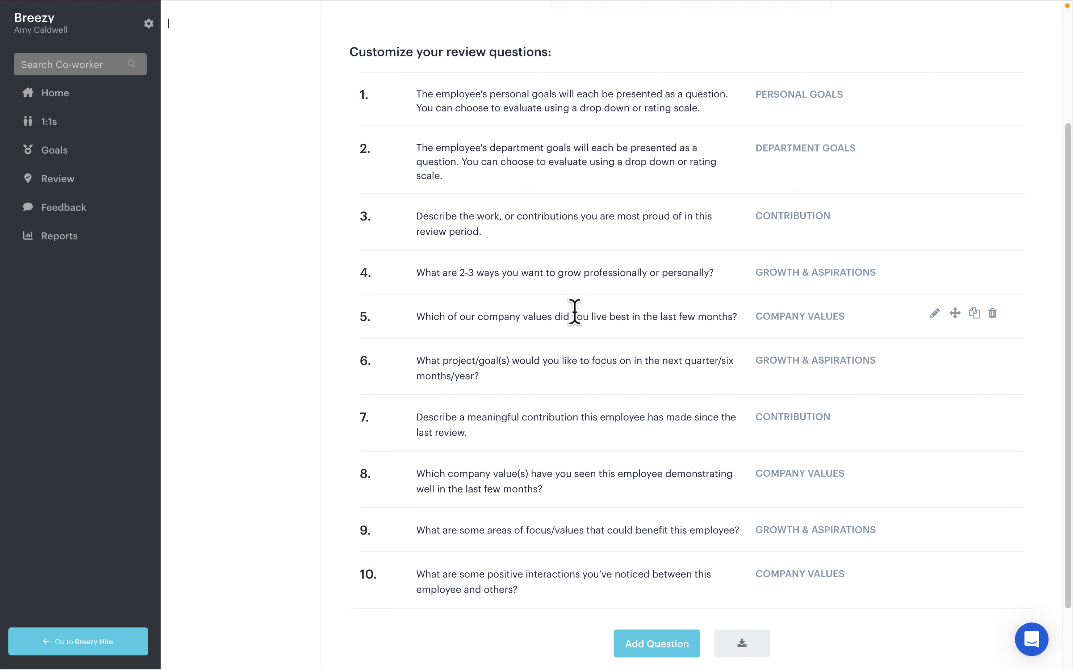
pyautogui.click(936, 314)
pyautogui.click(525, 403)
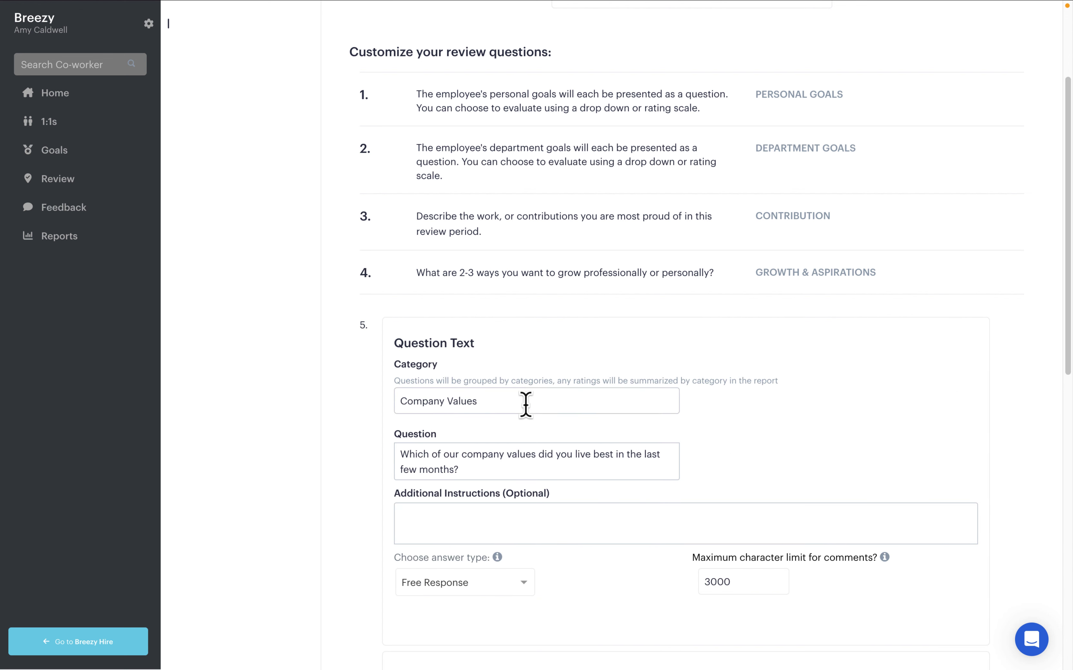
pyautogui.scroll(-3, 526, 403)
pyautogui.click(524, 465)
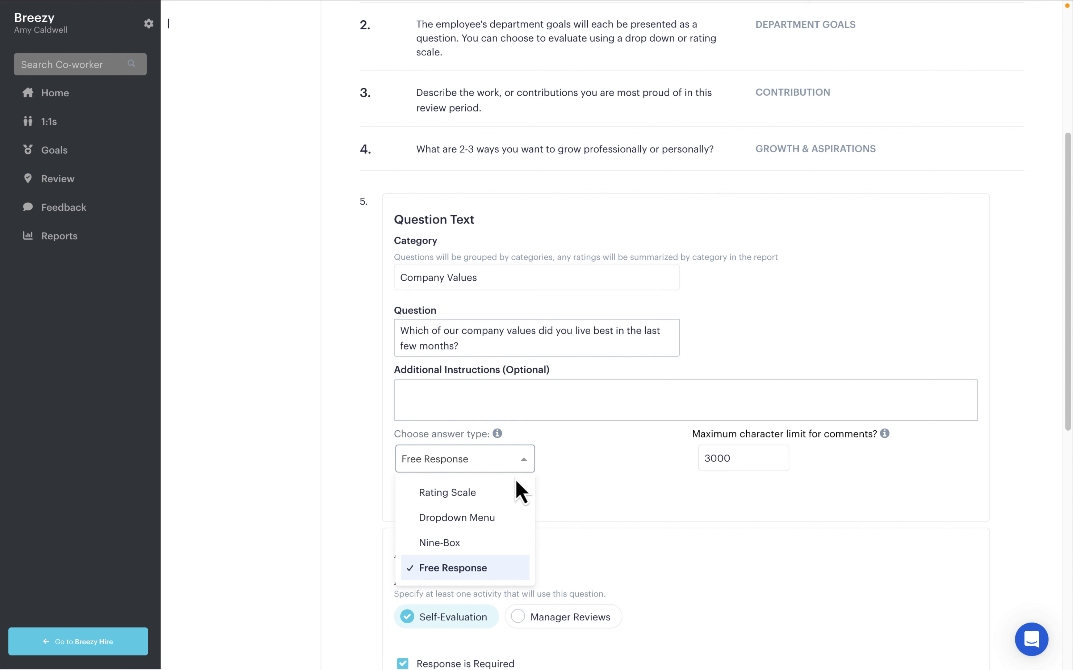
pyautogui.scroll(-3, 550, 575)
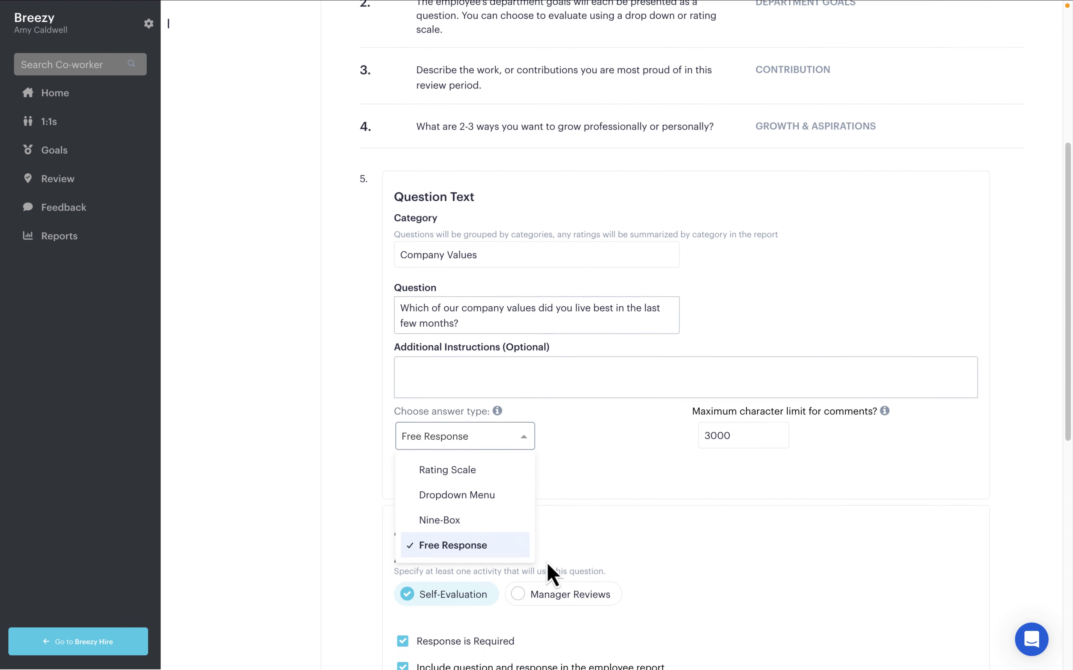
pyautogui.click(852, 644)
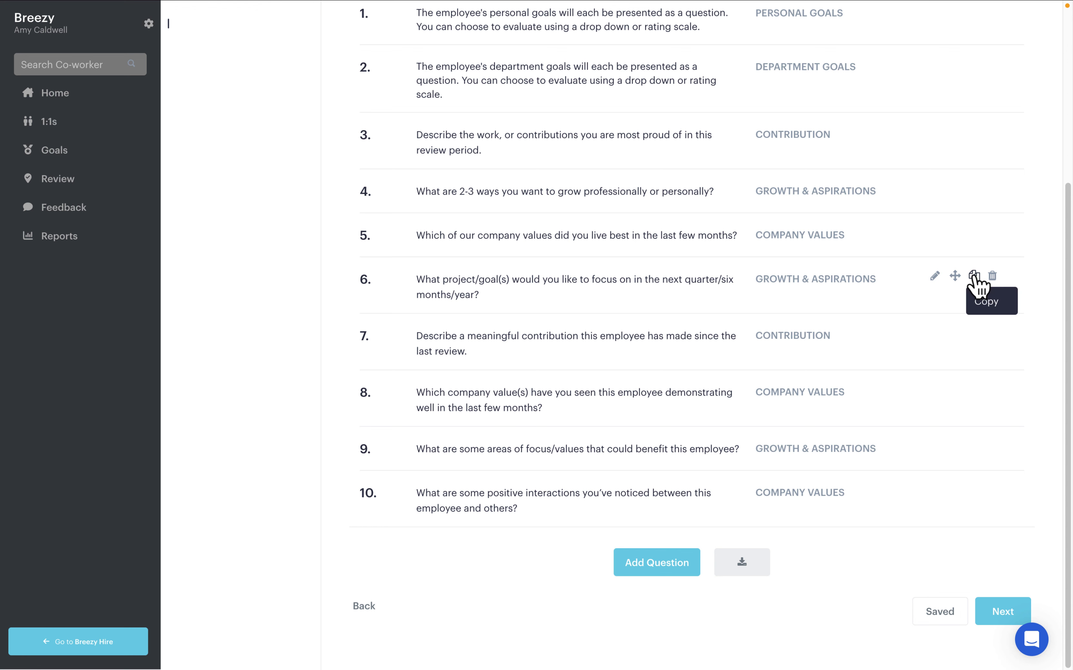
# - Duplicate question 6 and reword the copy as "What project/goal(s) would you like to focus on in the next month?"
pyautogui.click(974, 277)
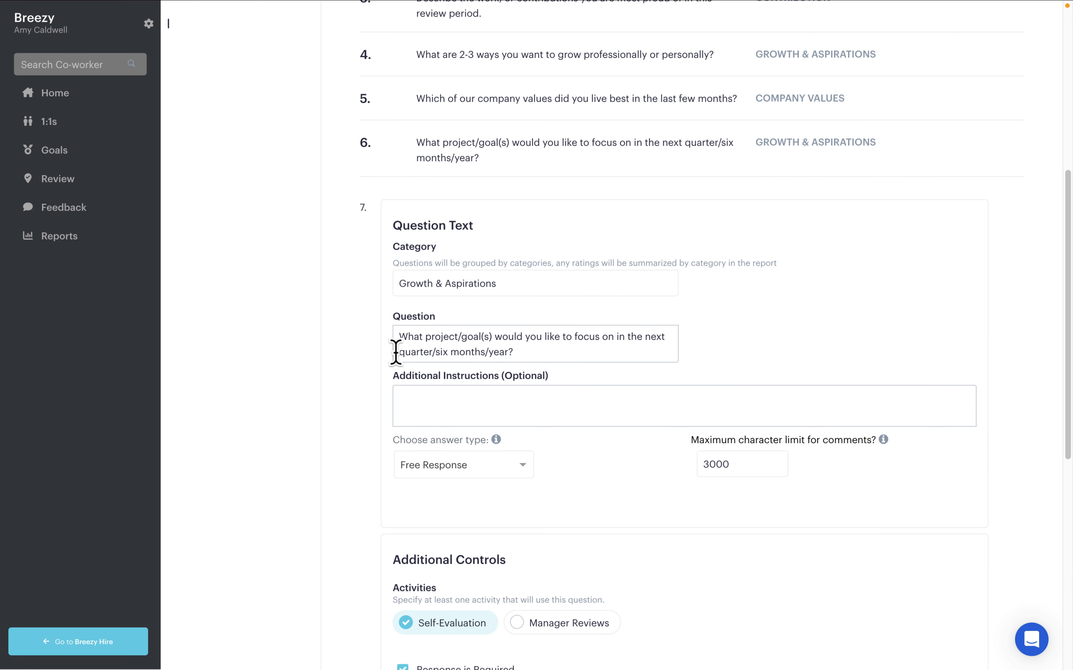
pyautogui.moveTo(398, 352); pyautogui.dragTo(505, 353)
pyautogui.write('month')
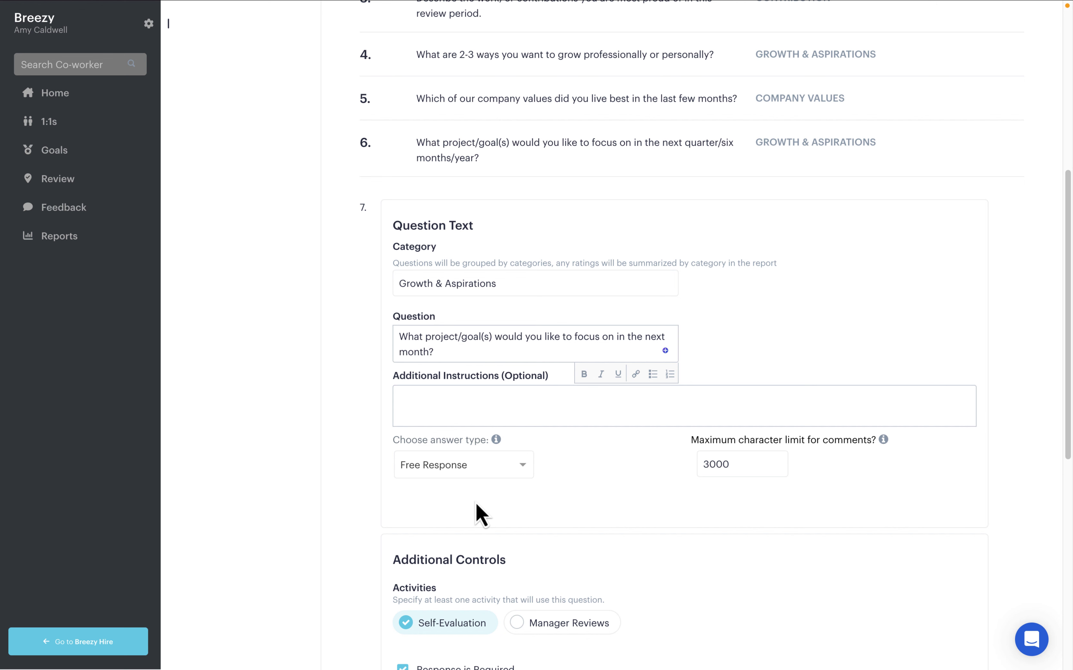
pyautogui.scroll(-1, 481, 502)
pyautogui.scroll(-5, 481, 502)
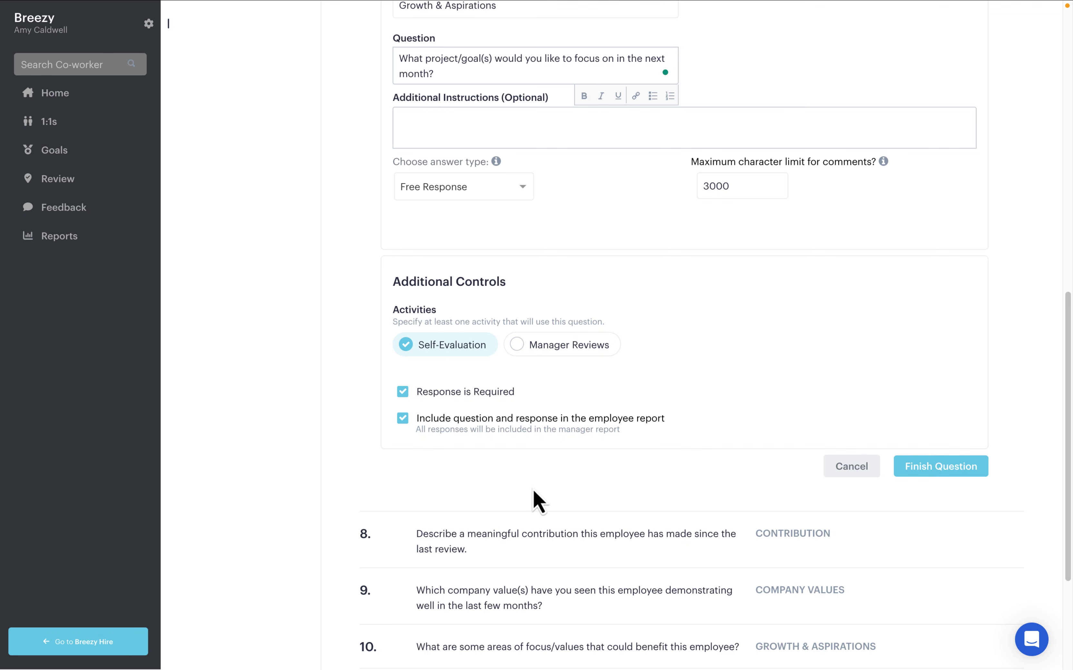
pyautogui.click(974, 474)
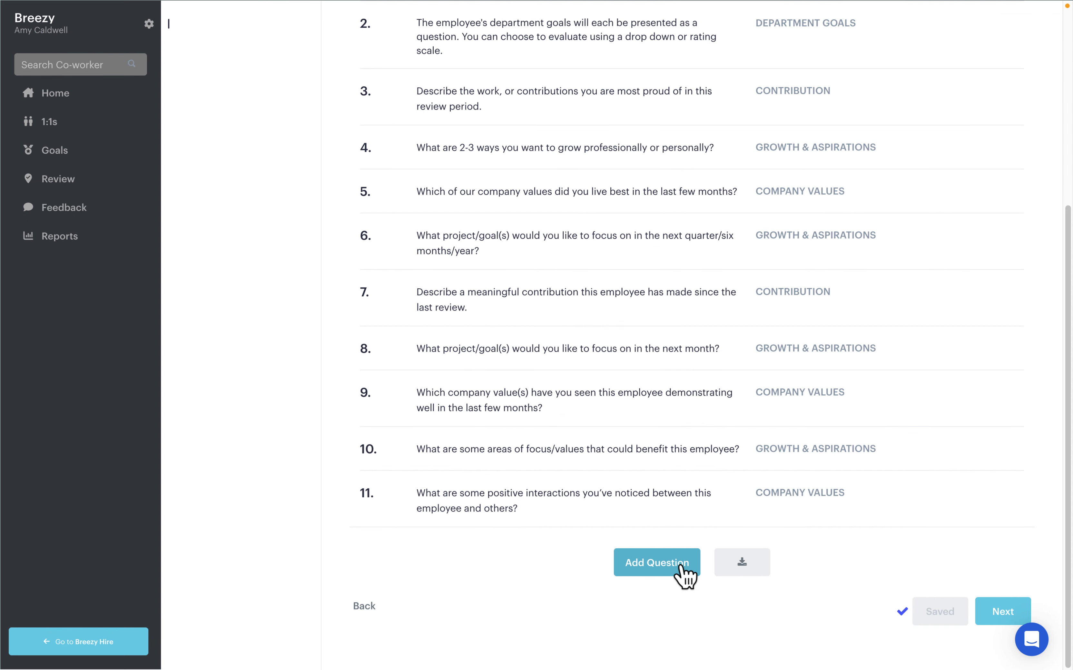
# - Add a question in the category Training reading "What professional development would you like to pursue this year?"
pyautogui.click(685, 576)
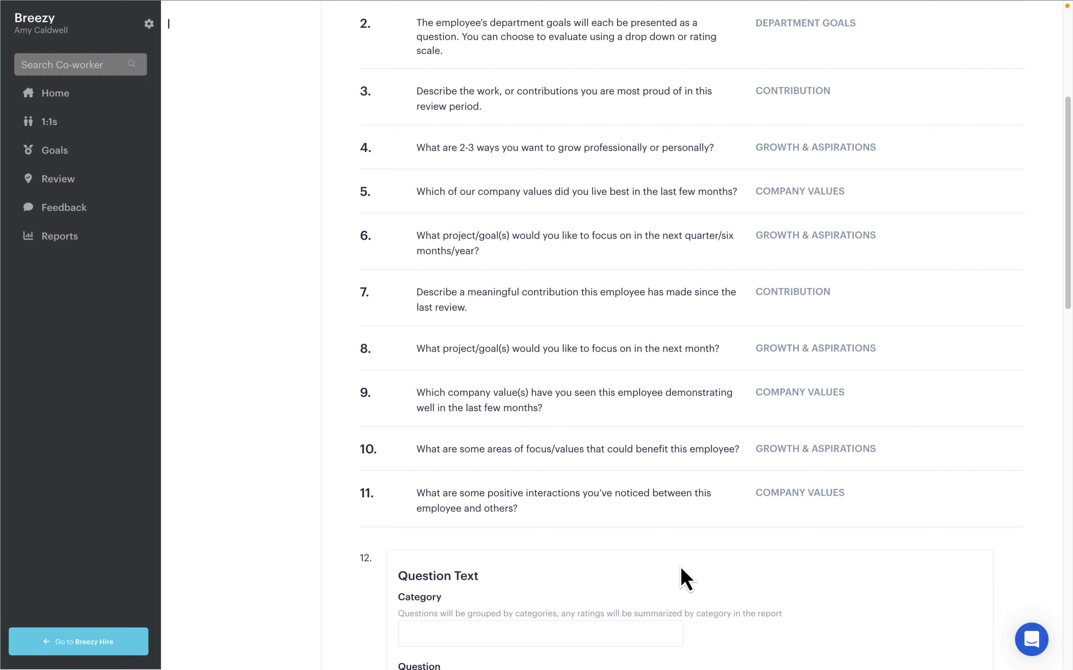
pyautogui.scroll(-5, 683, 577)
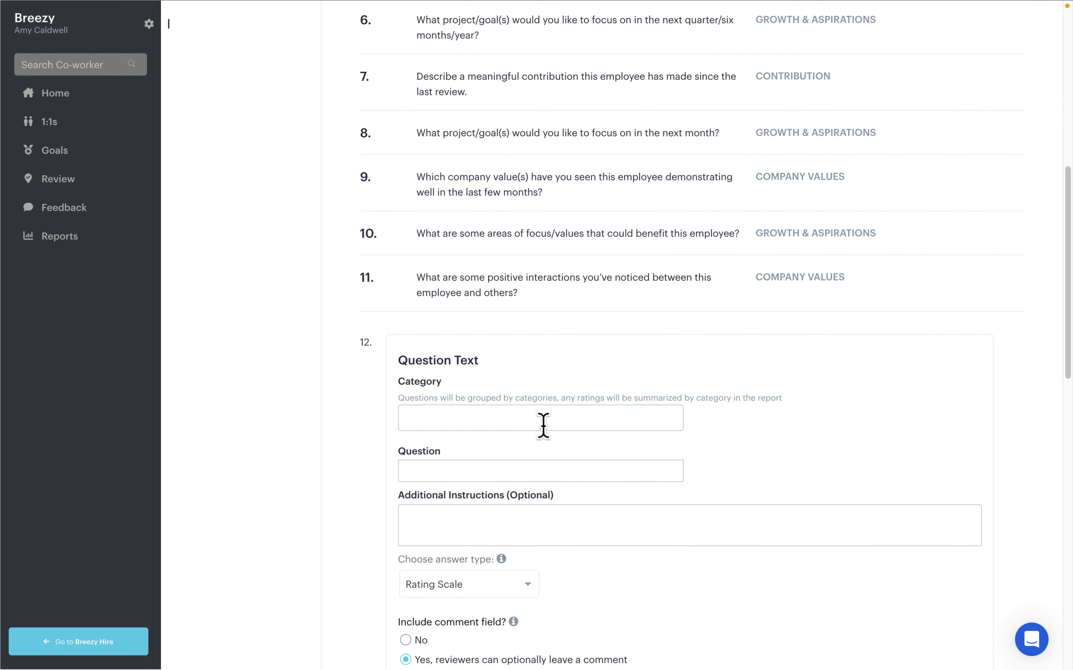
pyautogui.click(543, 426)
pyautogui.click(543, 510)
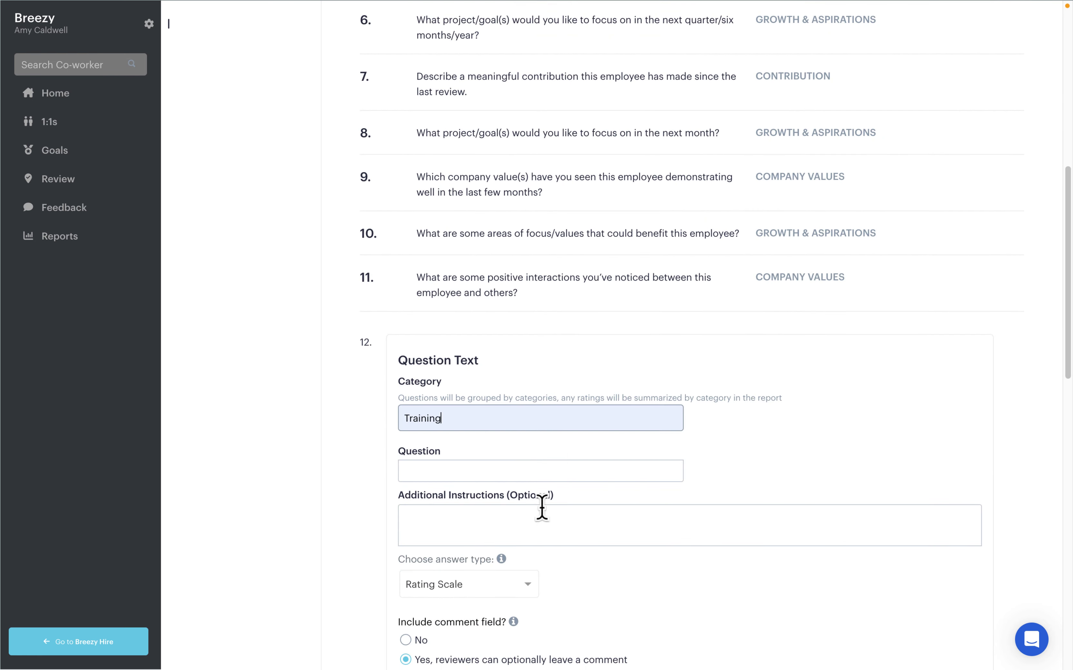
pyautogui.click(462, 473)
pyautogui.write('What professional de')
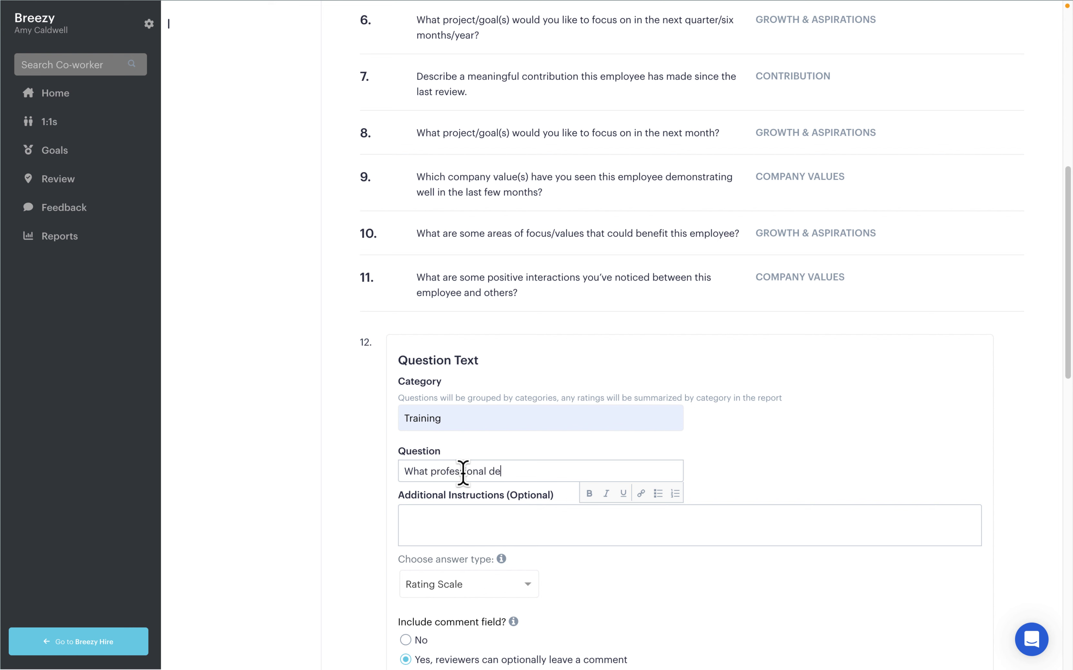
pyautogui.write('velopment would you like to pursue t')
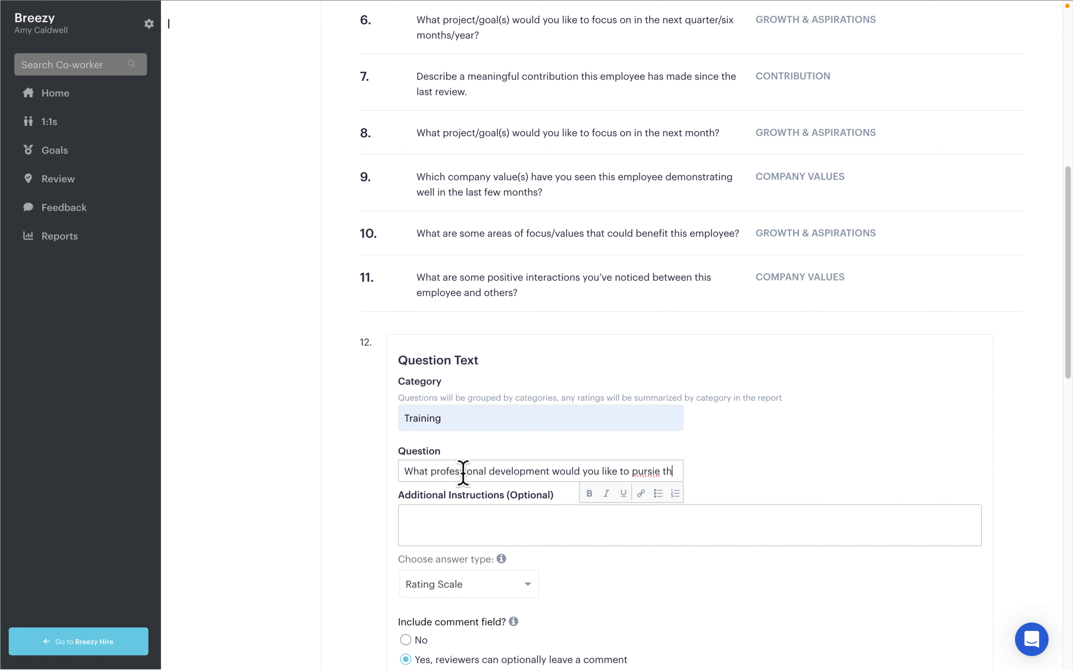
pyautogui.write('his year?')
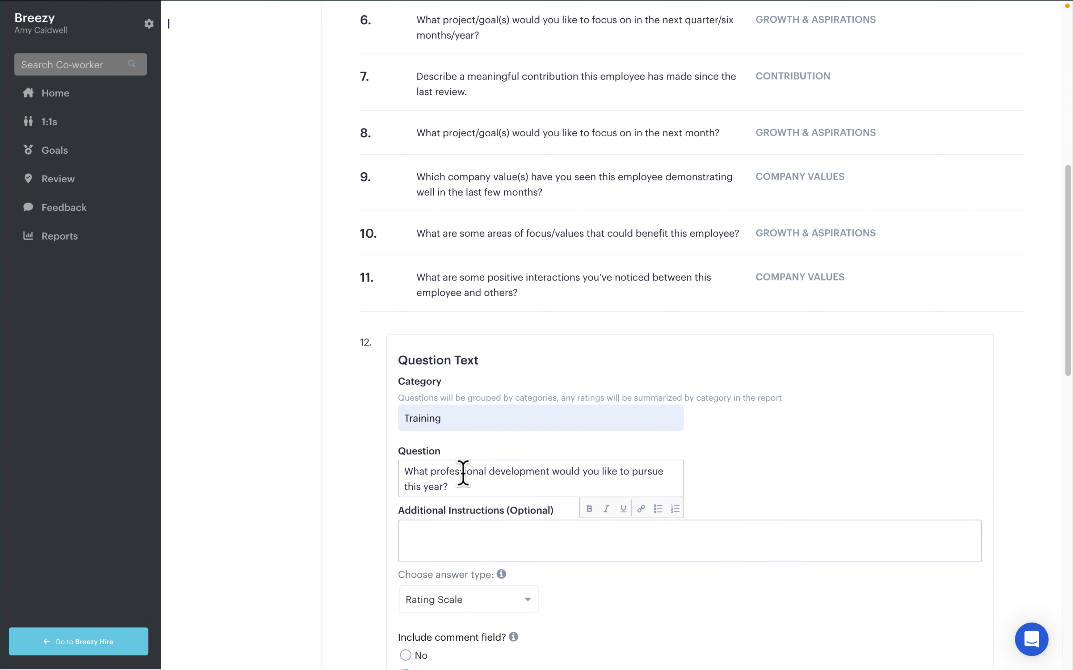
# - Set the new Training question's answer type to Free Response, make the response optional, and finish the question
pyautogui.scroll(-5, 488, 479)
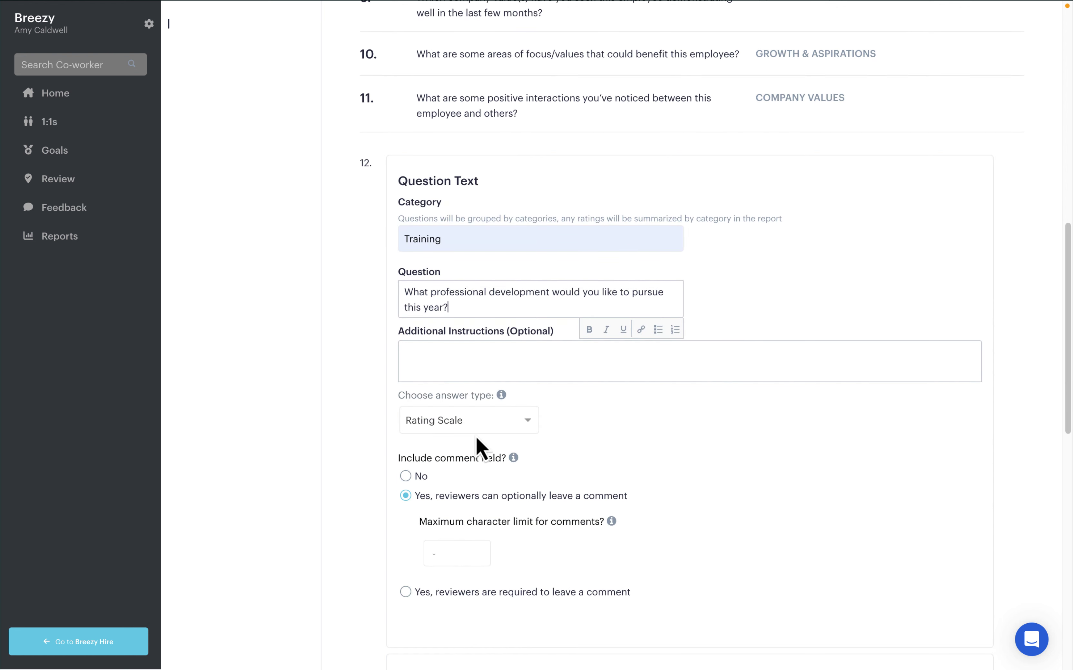
pyautogui.click(478, 428)
pyautogui.click(457, 530)
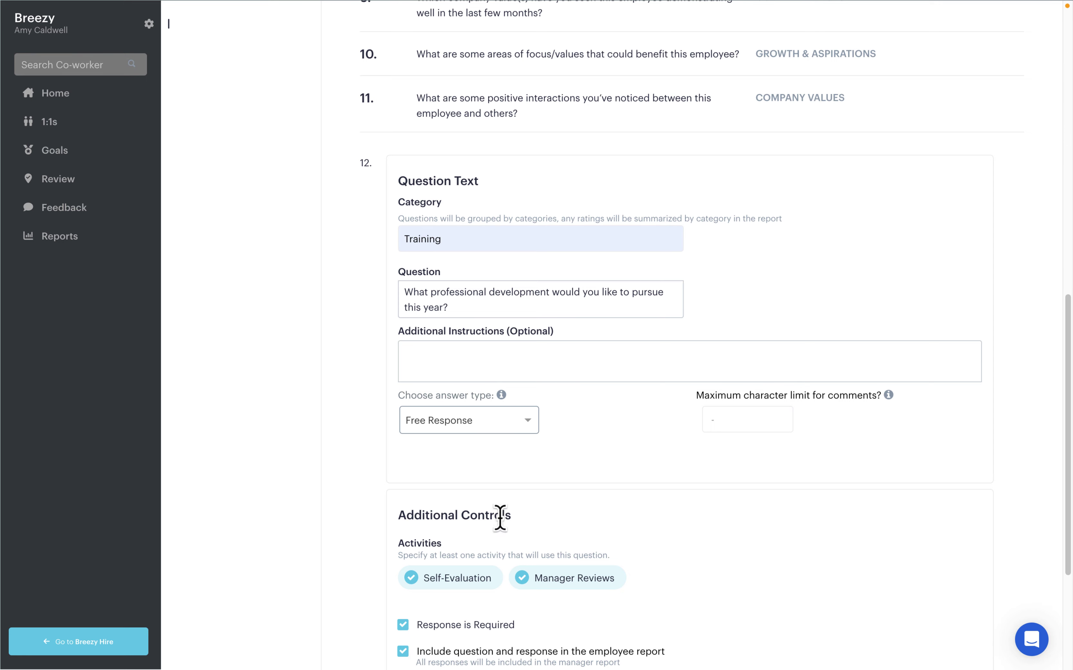
pyautogui.scroll(-3, 500, 514)
pyautogui.click(404, 539)
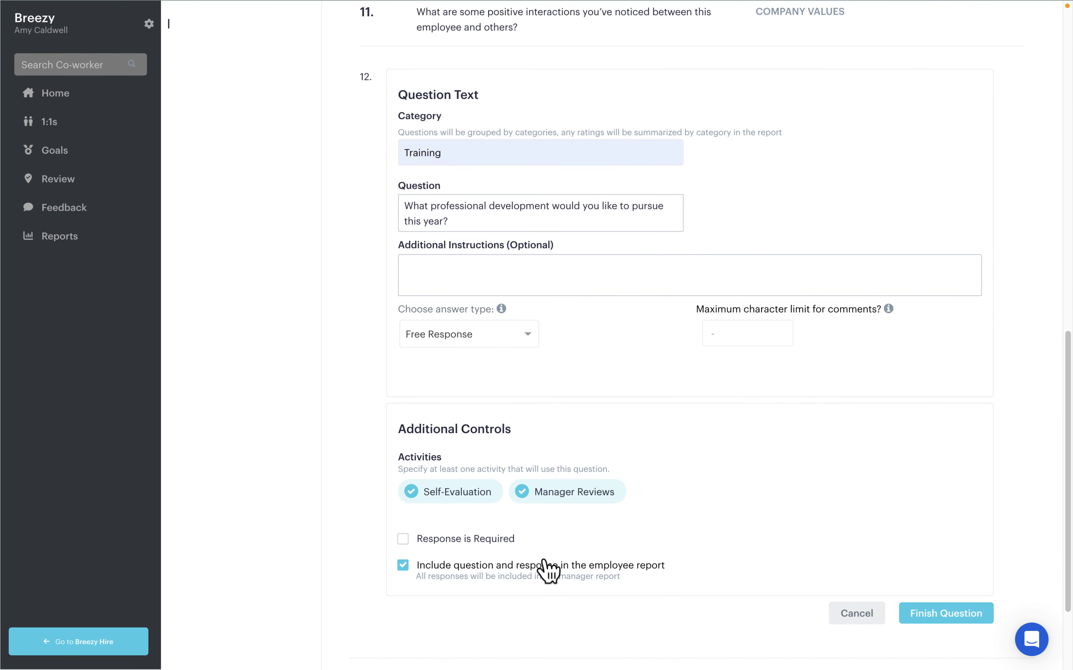
pyautogui.scroll(-1, 548, 572)
pyautogui.click(944, 576)
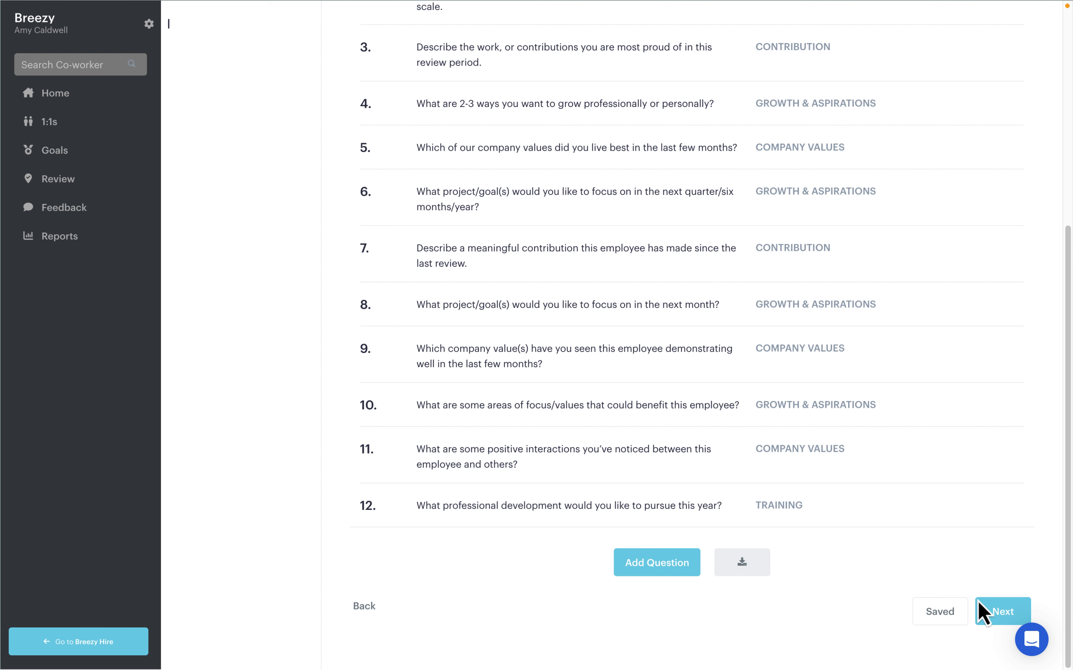
# - Continue to the Participants step and set the employees to be reviewed to Custom
pyautogui.click(1006, 616)
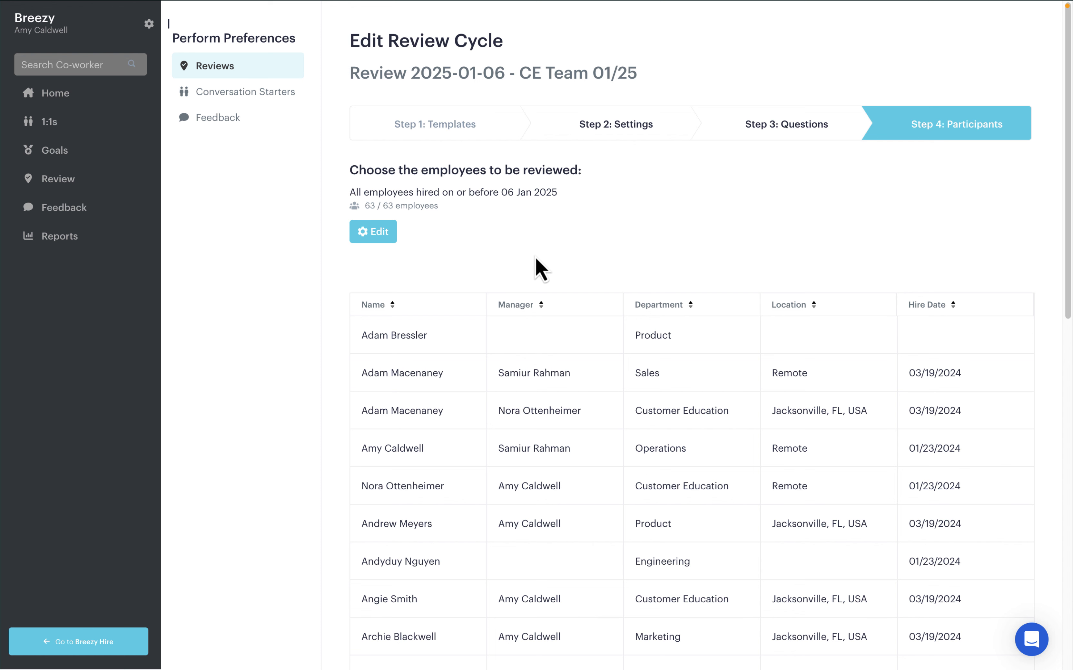
pyautogui.click(384, 241)
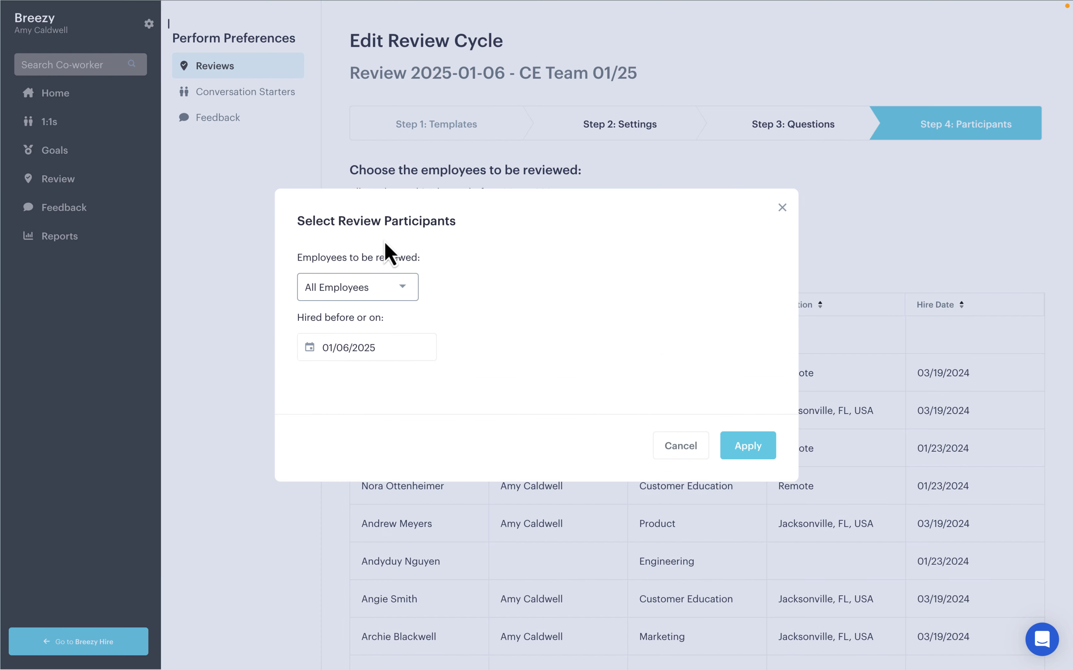
pyautogui.click(371, 288)
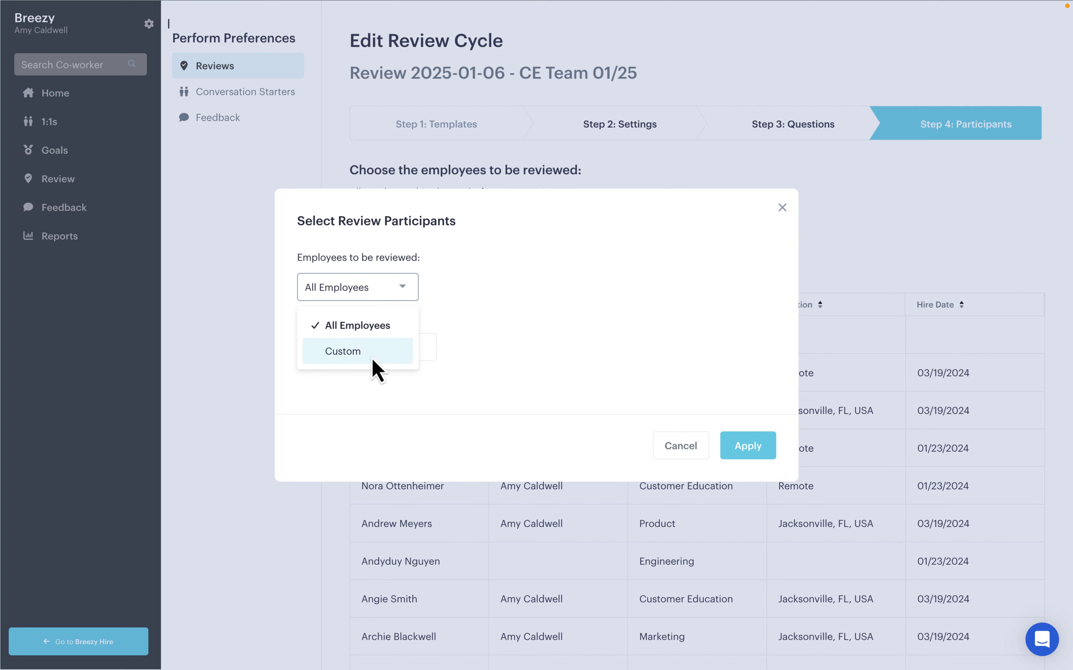
pyautogui.click(350, 355)
# - Define the first participant filter as Departments, Include, Customer Education
pyautogui.click(463, 301)
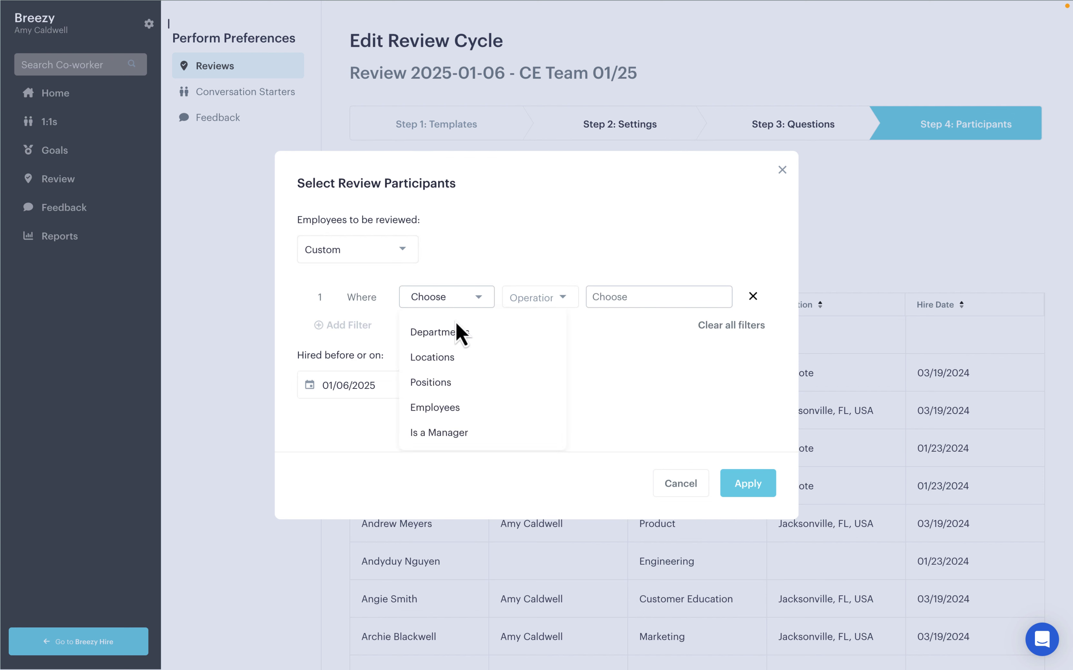
pyautogui.click(456, 328)
pyautogui.click(539, 298)
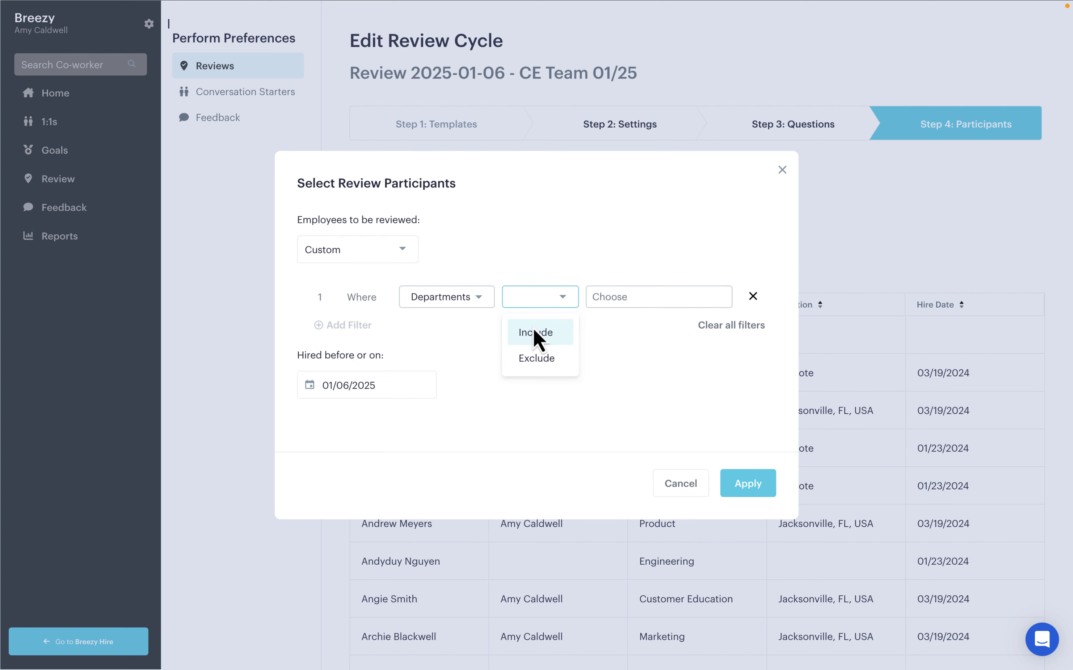
pyautogui.click(537, 333)
pyautogui.click(638, 306)
pyautogui.write('c')
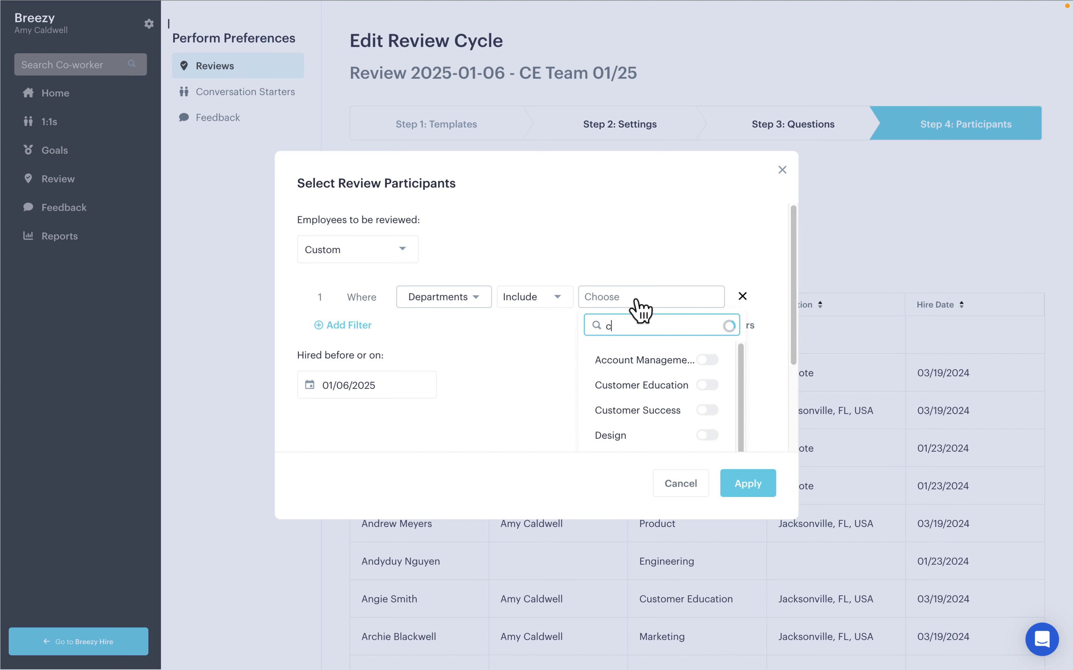
pyautogui.write('u')
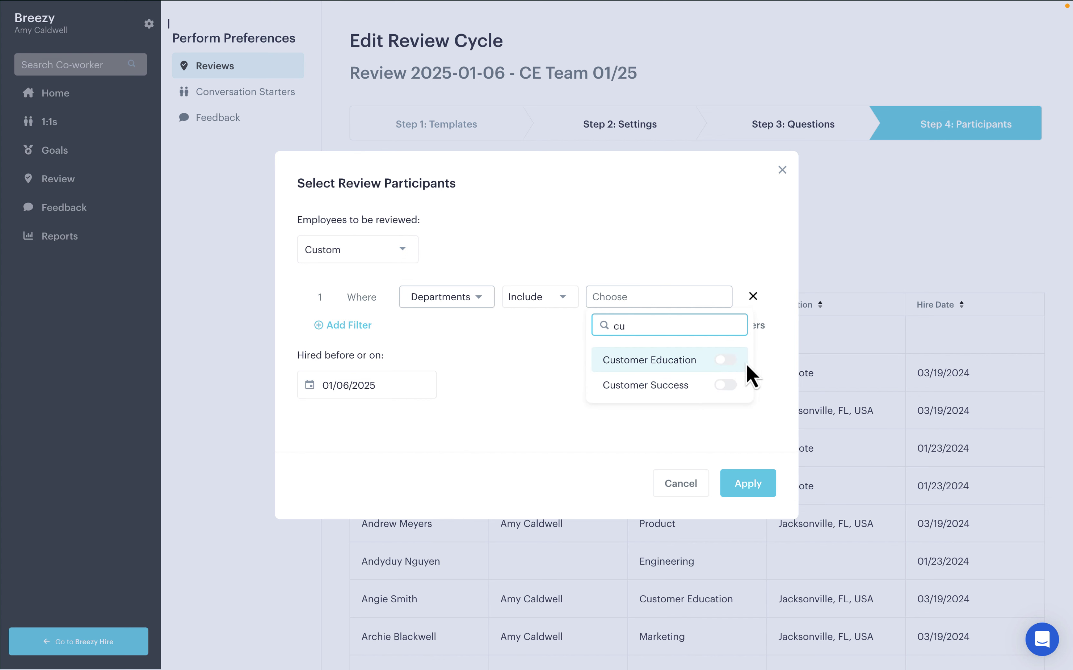
pyautogui.click(730, 361)
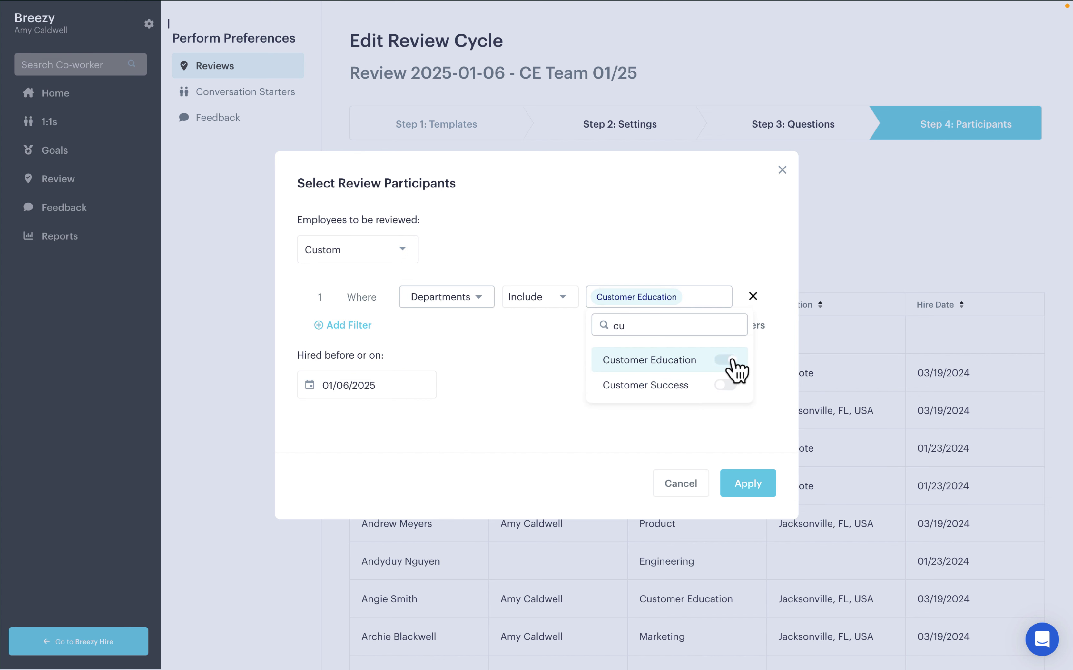
# - Add a second participant filter joined with Or, set to Employees and Include
pyautogui.click(349, 328)
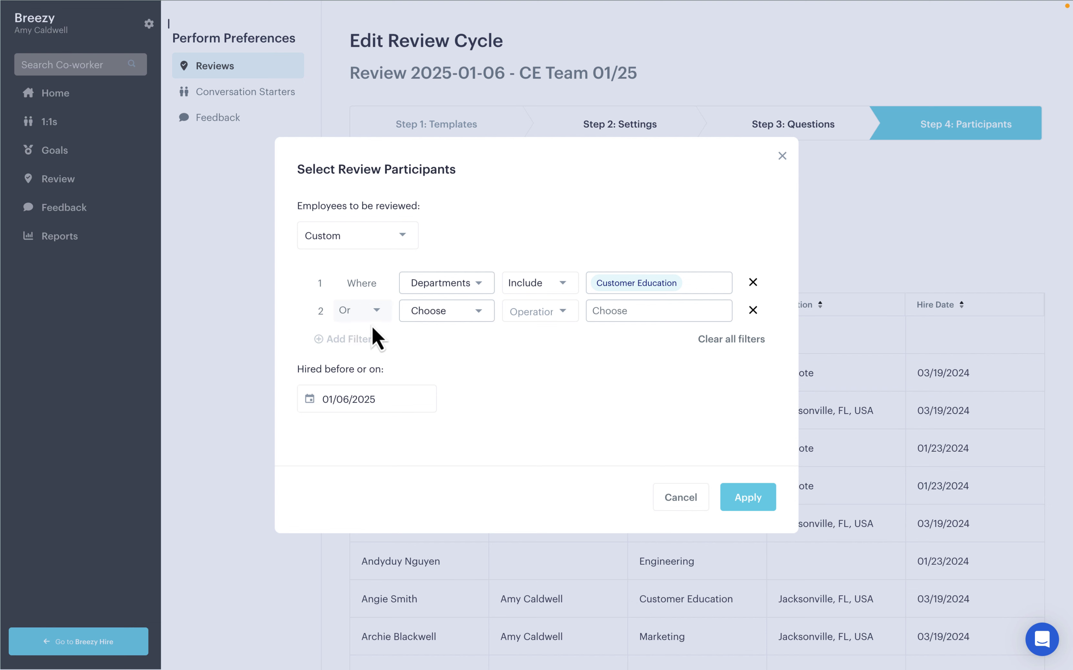
pyautogui.click(368, 318)
pyautogui.click(366, 348)
pyautogui.click(447, 313)
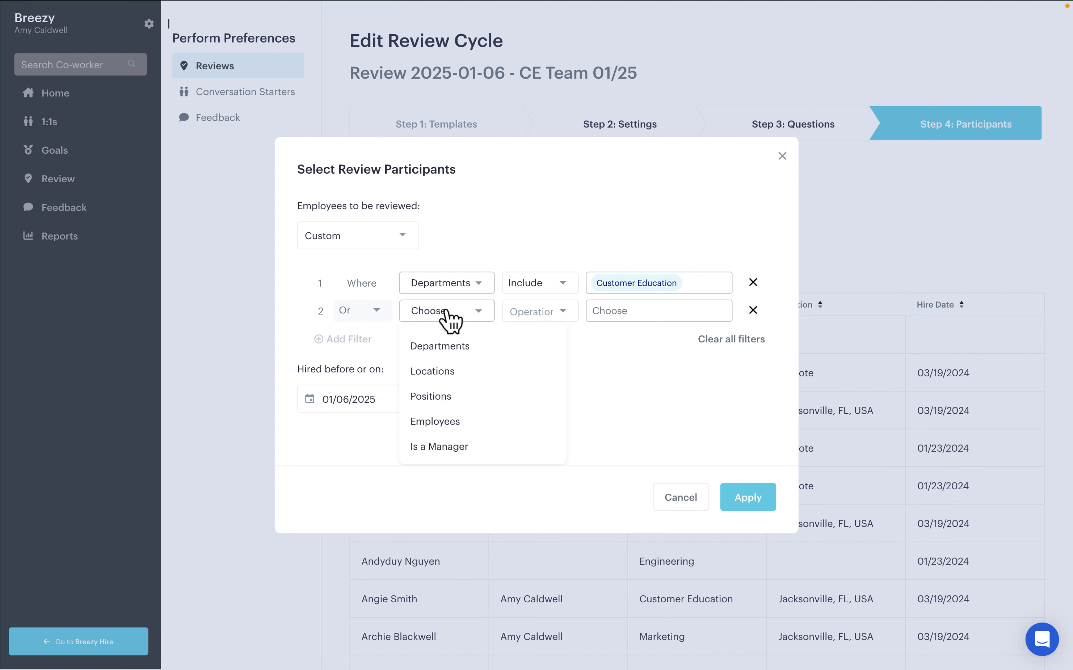
pyautogui.click(460, 422)
pyautogui.click(534, 313)
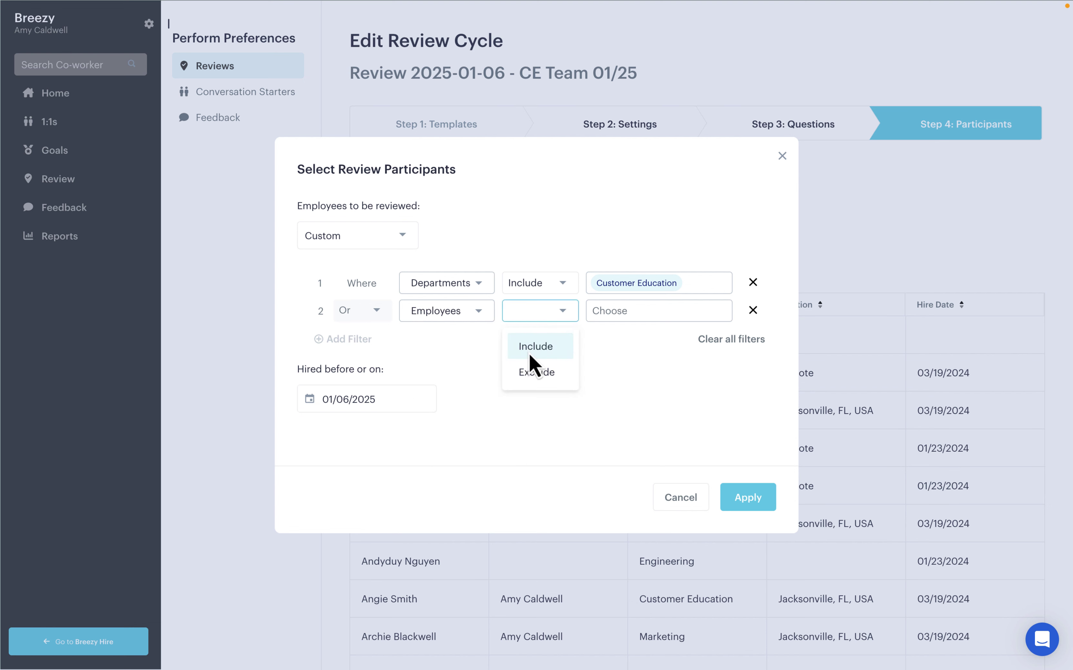
pyautogui.click(531, 350)
# - Select three individual employees for the Employees filter and apply the participant selection
pyautogui.click(614, 313)
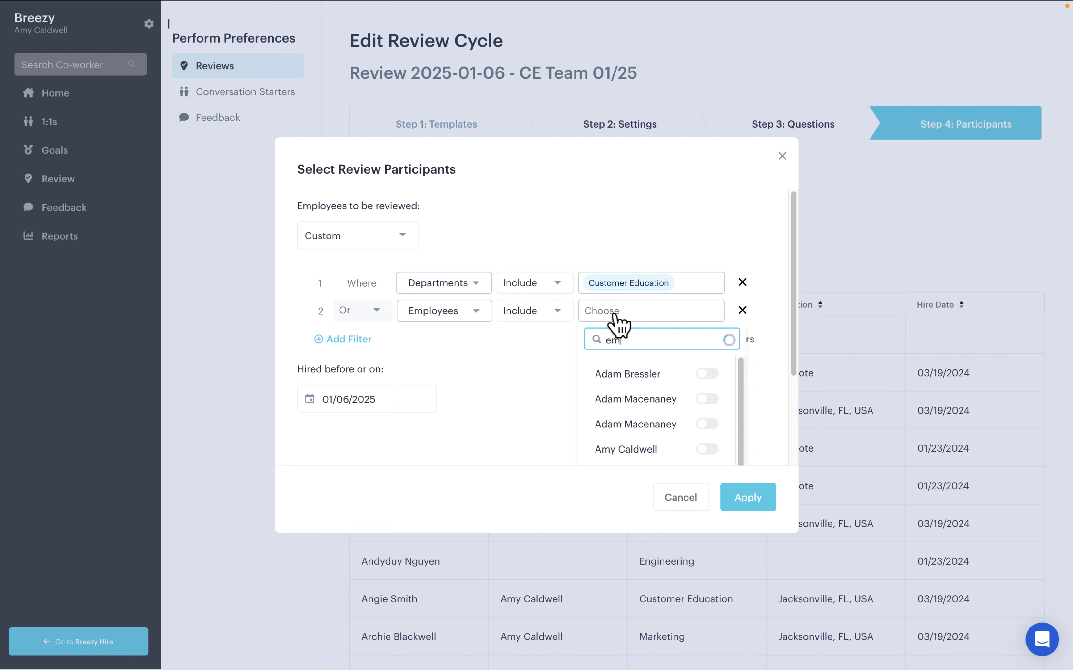
pyautogui.write('am')
pyautogui.click(708, 449)
pyautogui.click(646, 319)
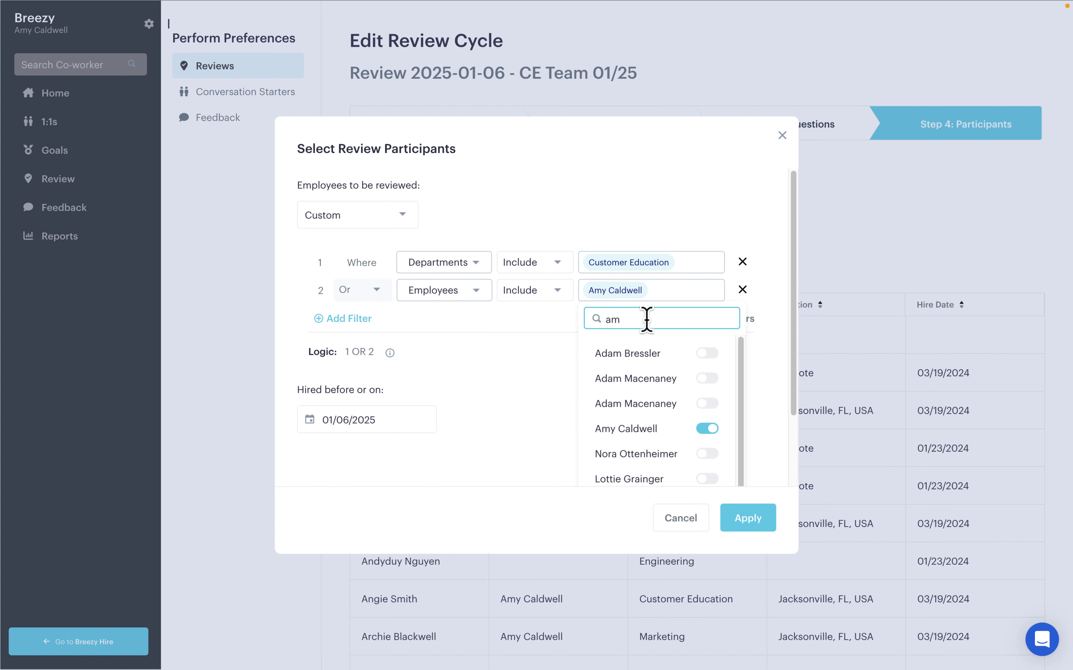
pyautogui.press('BackSpace')
pyautogui.press('BackSpace')
pyautogui.write('sara')
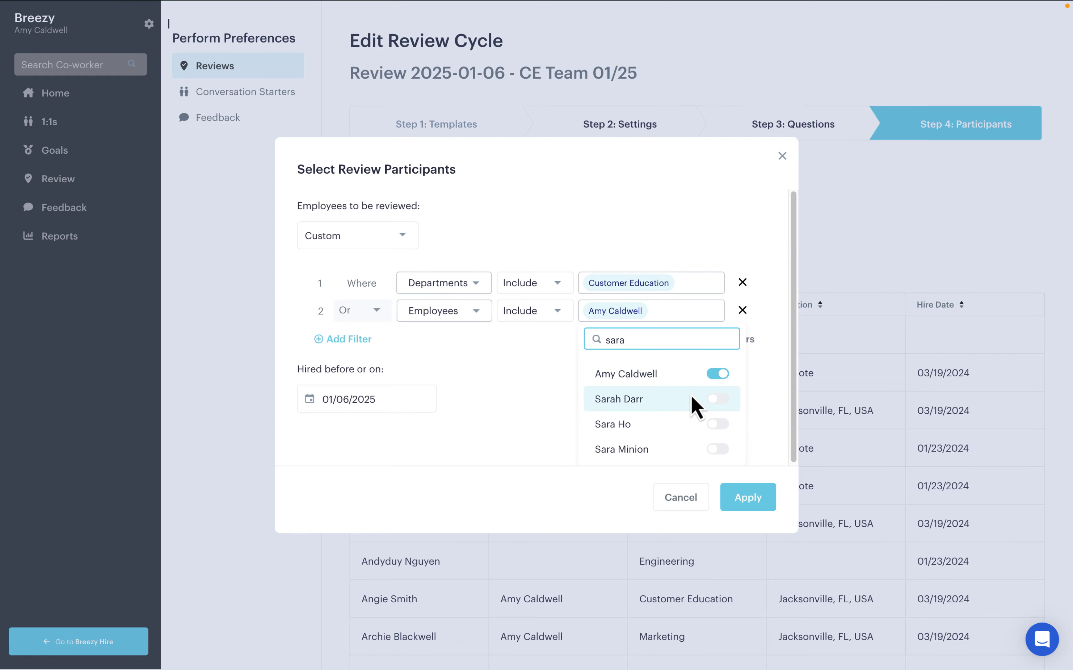
pyautogui.click(723, 407)
pyautogui.click(725, 405)
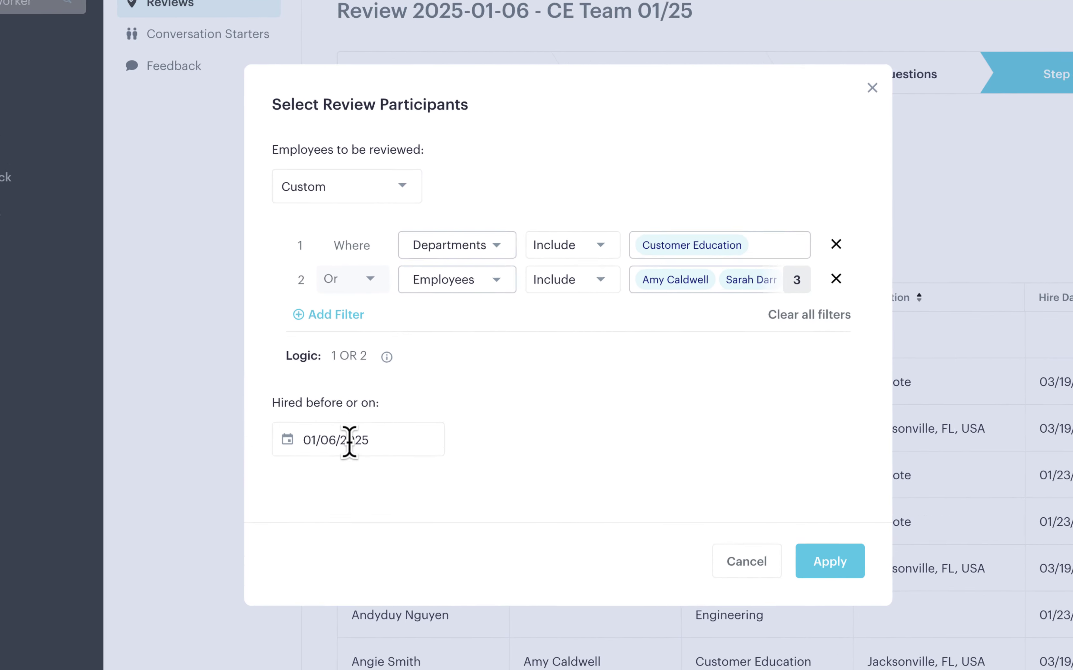
pyautogui.click(359, 420)
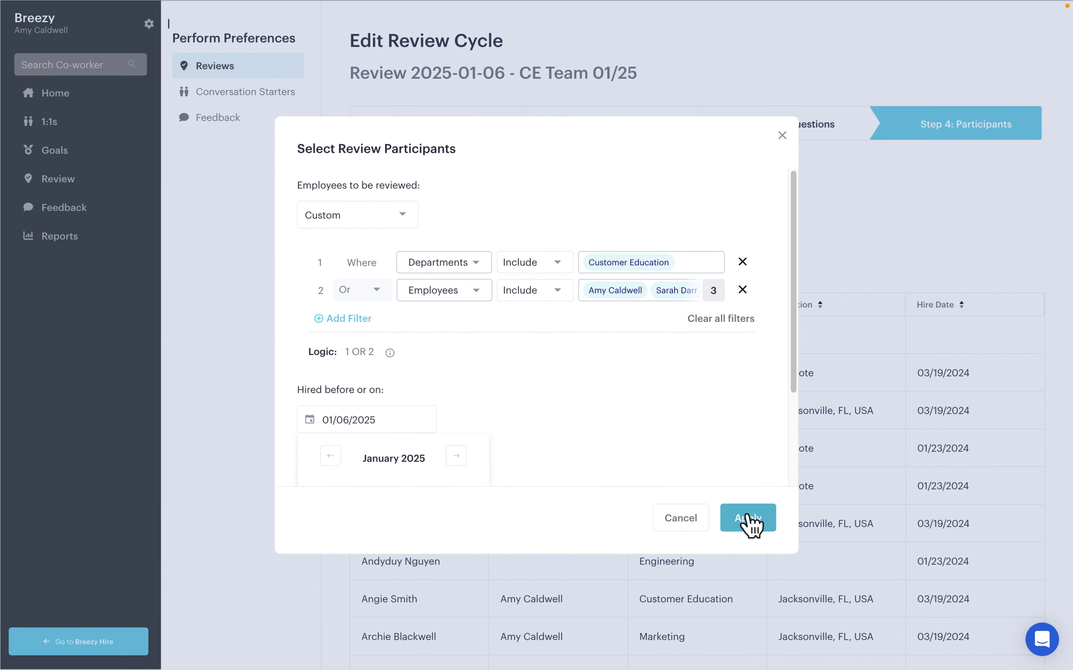
pyautogui.click(749, 521)
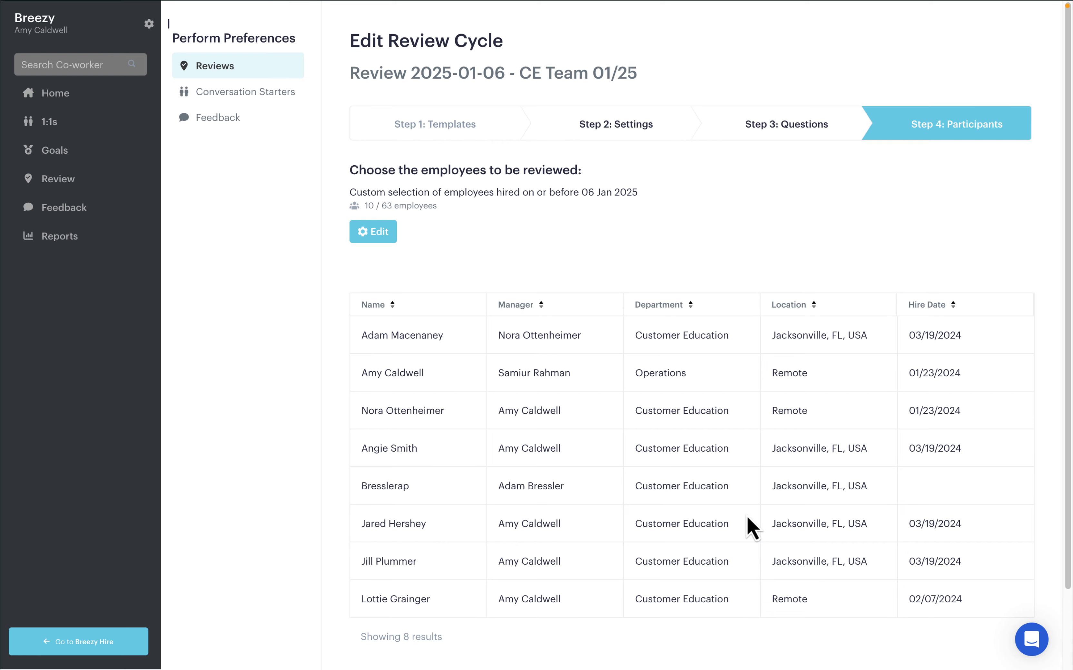
# - Preview the review as "myself" providing feedback for one of the employees and look through its questions
pyautogui.scroll(-2, 747, 517)
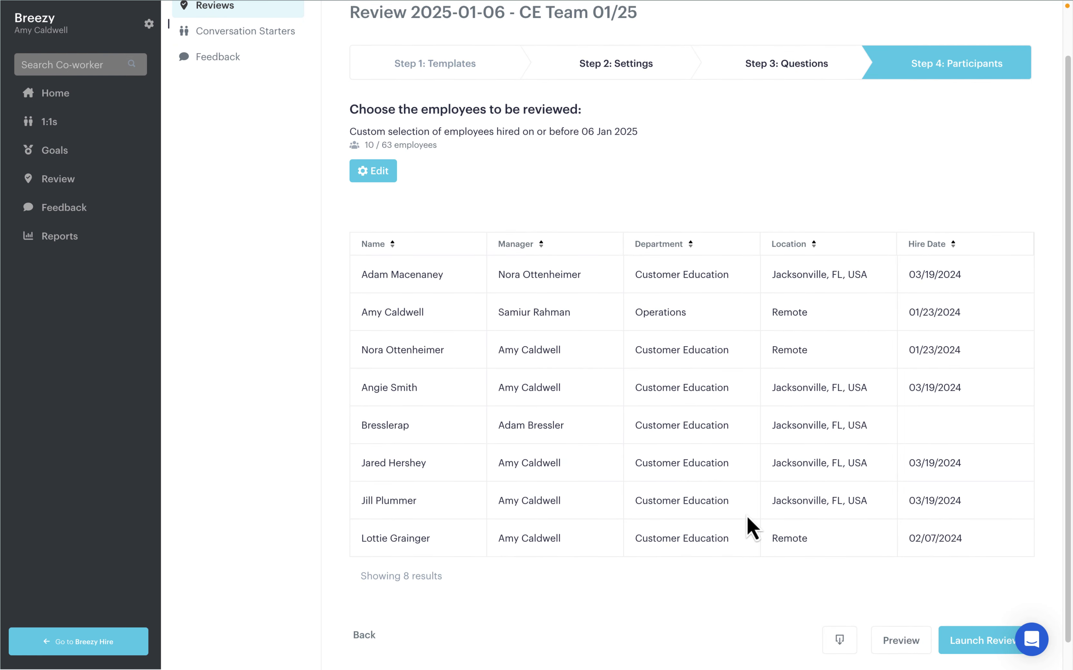
pyautogui.click(895, 640)
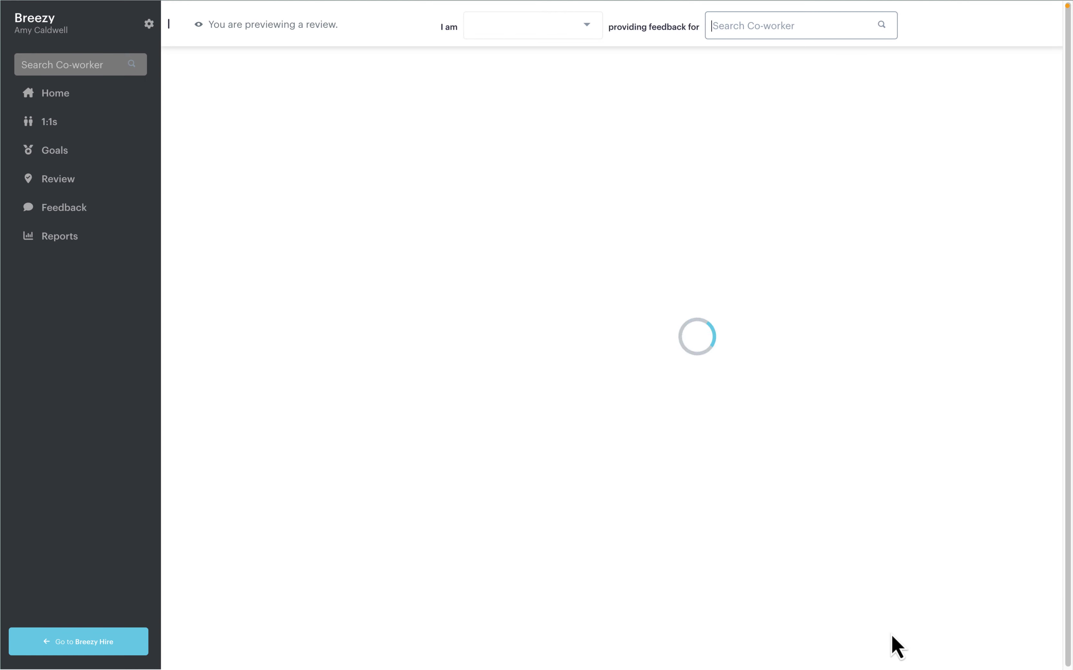
pyautogui.click(729, 22)
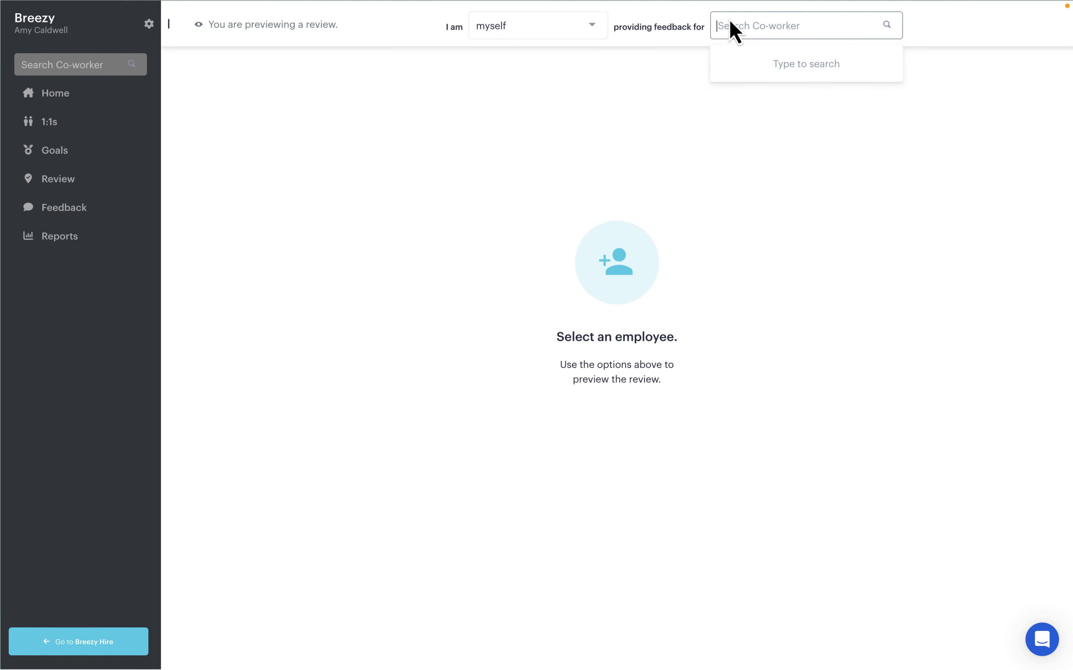
pyautogui.write('sa')
pyautogui.click(773, 183)
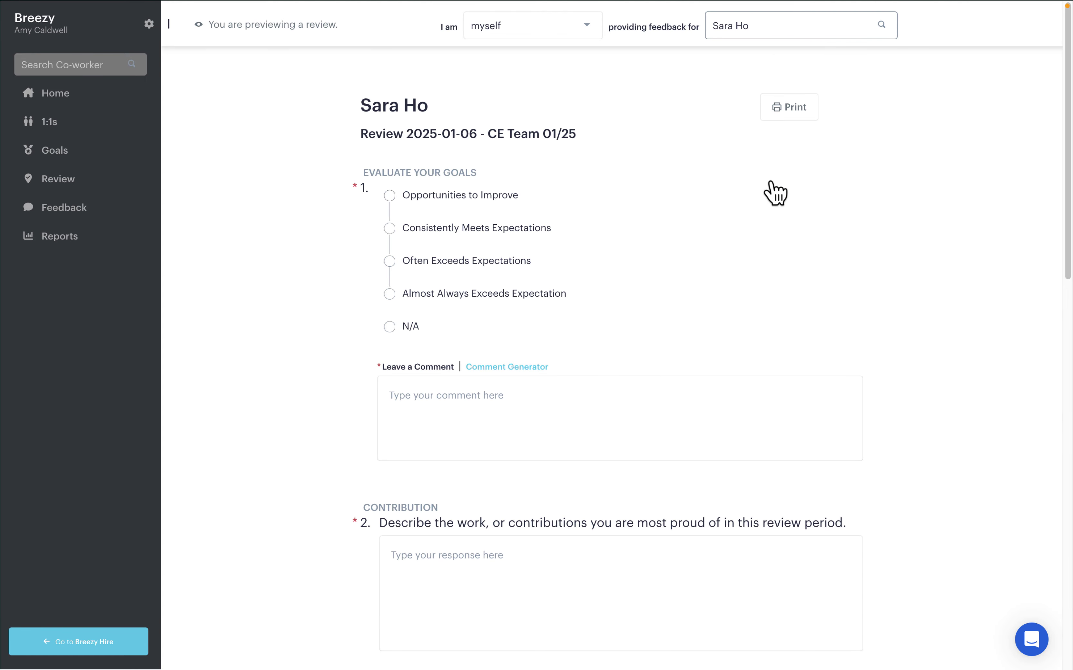
pyautogui.scroll(-5, 613, 257)
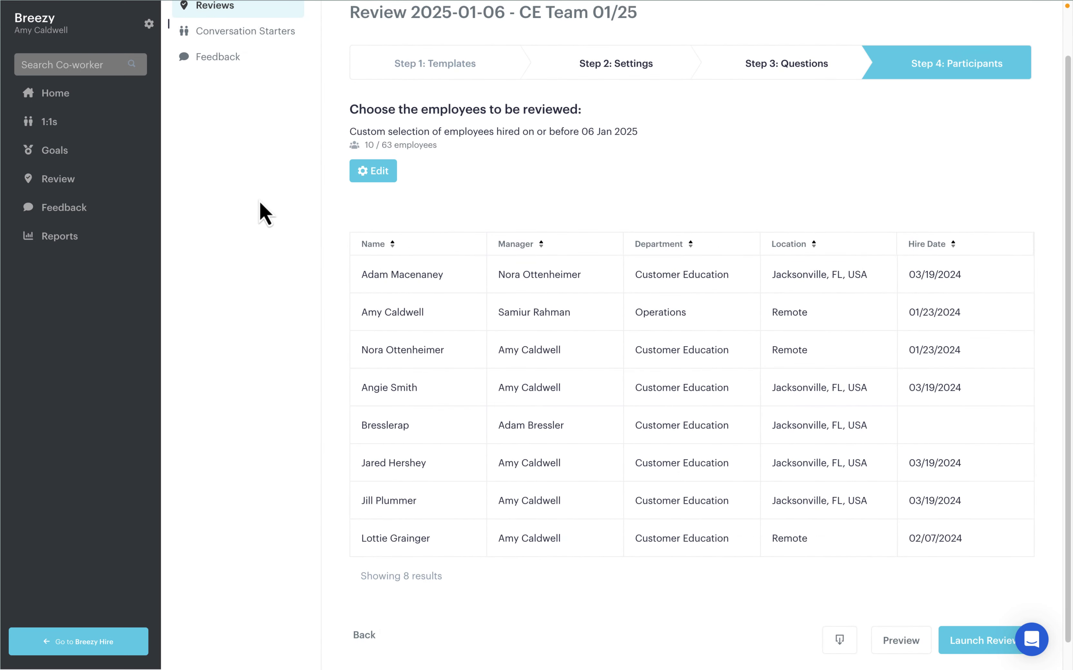
# - Launch the review cycle for the custom selection of participants
pyautogui.scroll(2, 260, 202)
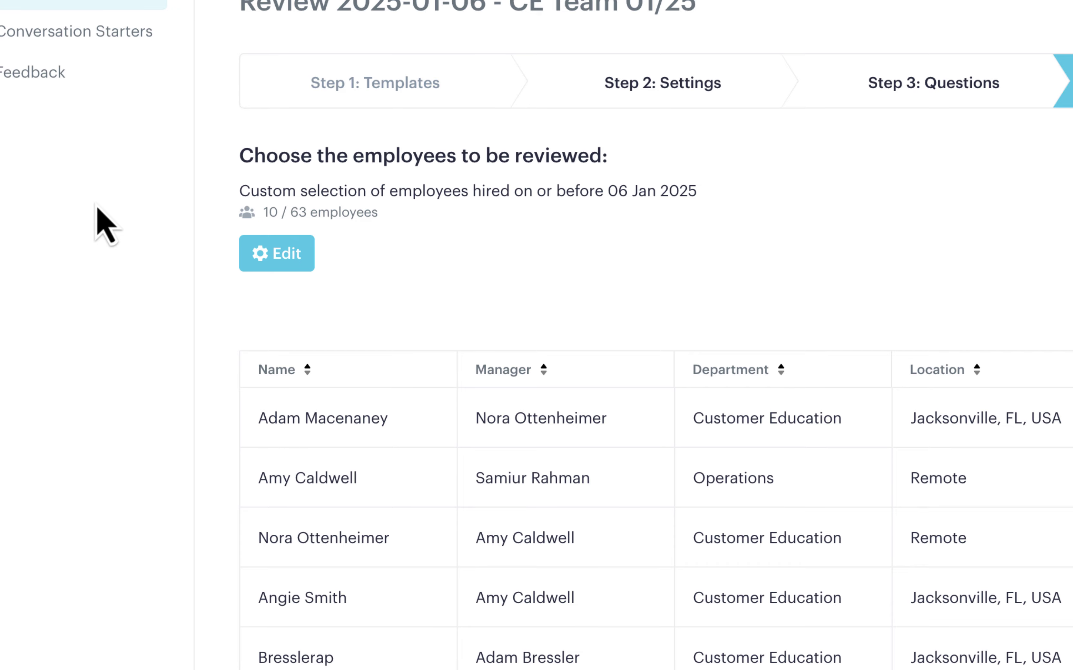
pyautogui.scroll(-2, 256, 210)
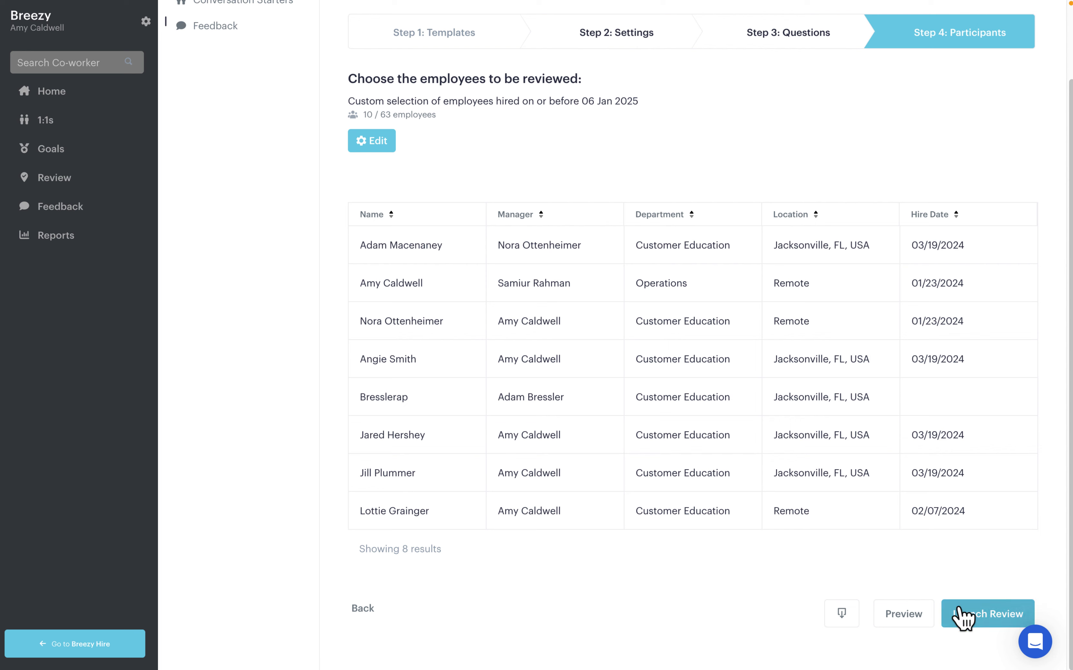
pyautogui.click(962, 621)
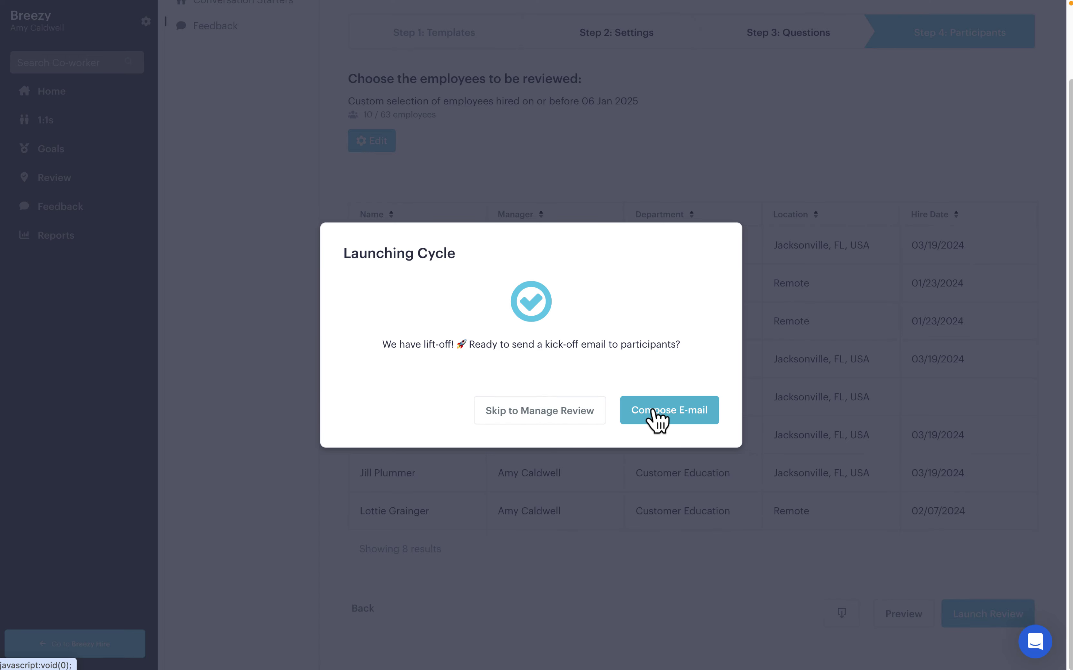
# - Compose a kick-off email to All Participants with the message "TIme for our annual performance review cycle!"
pyautogui.click(649, 418)
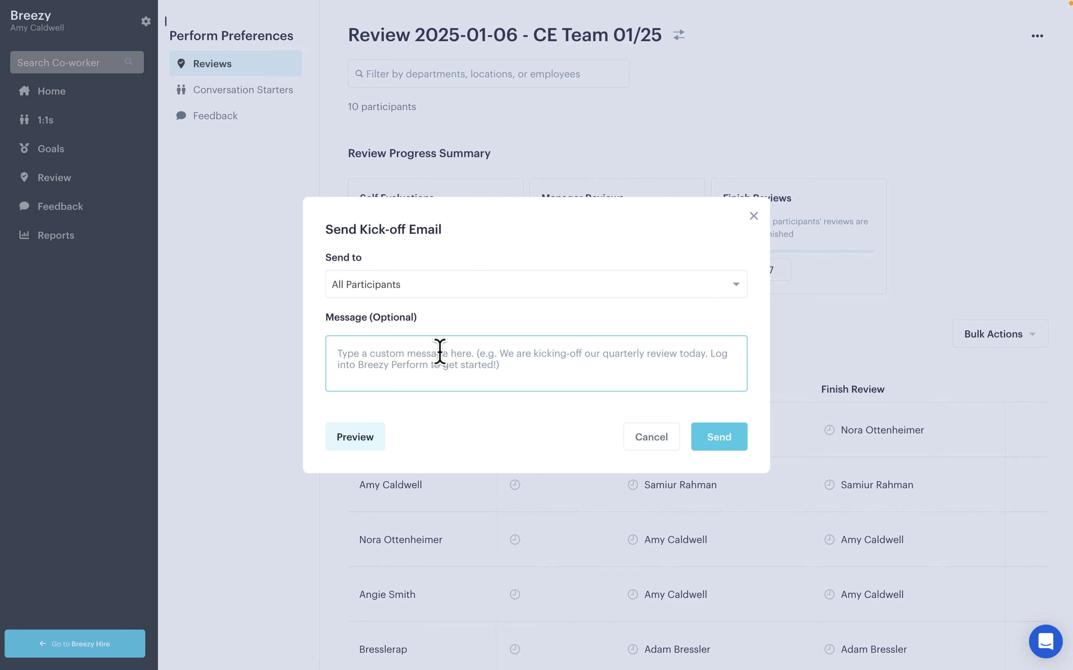
pyautogui.click(439, 366)
pyautogui.write('TIme for')
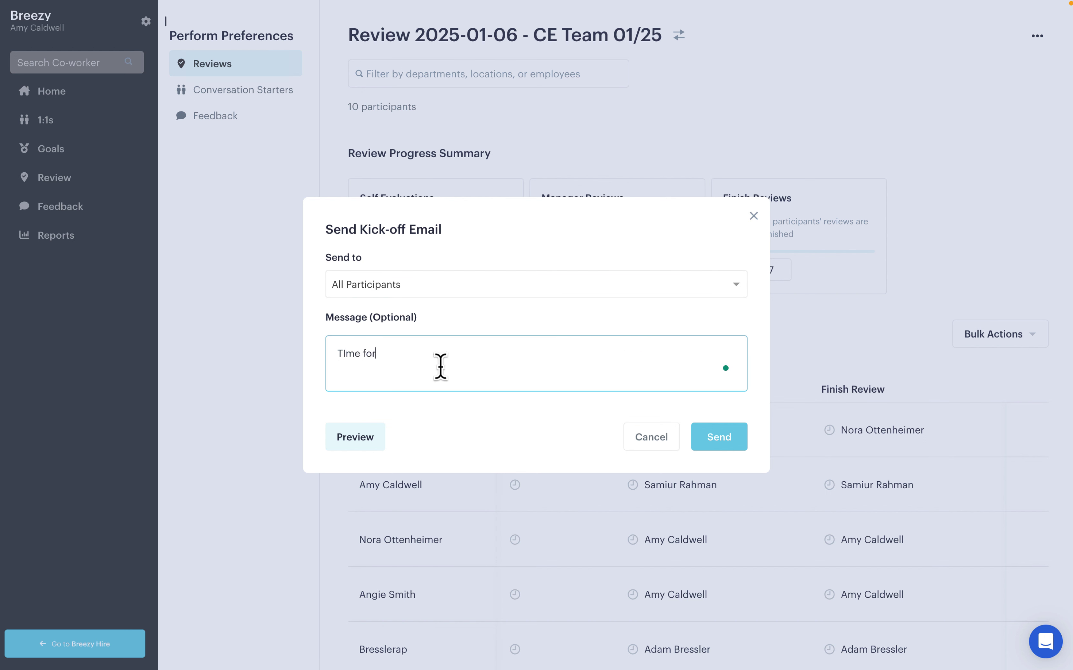
pyautogui.write(' our annual performance review cycle!')
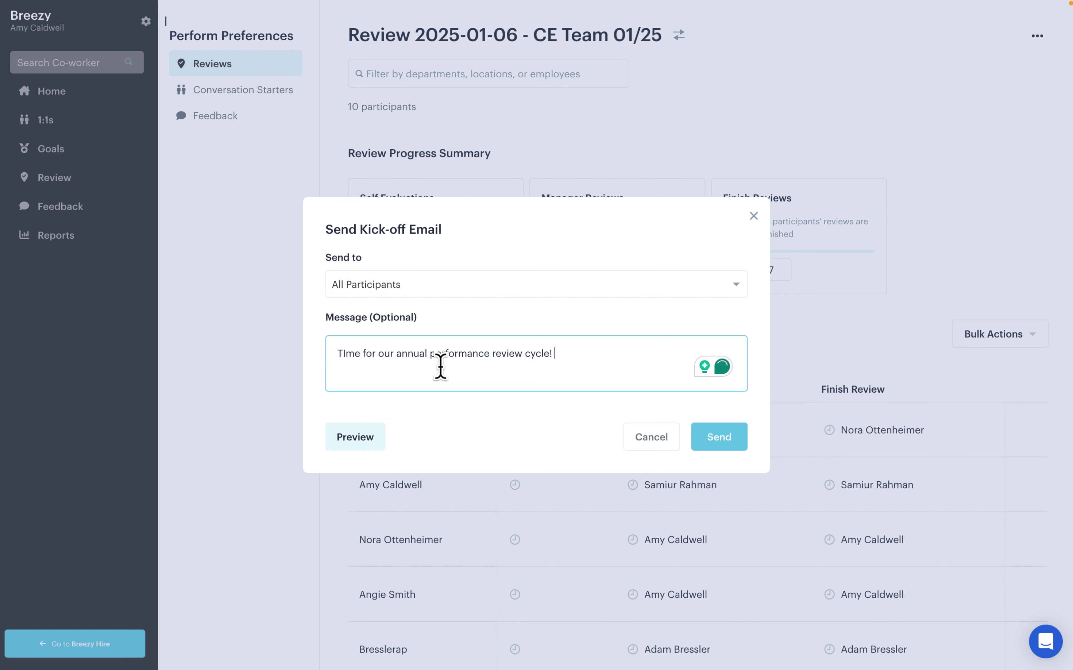
# - Preview the kick-off email and send it to the participants
pyautogui.click(338, 436)
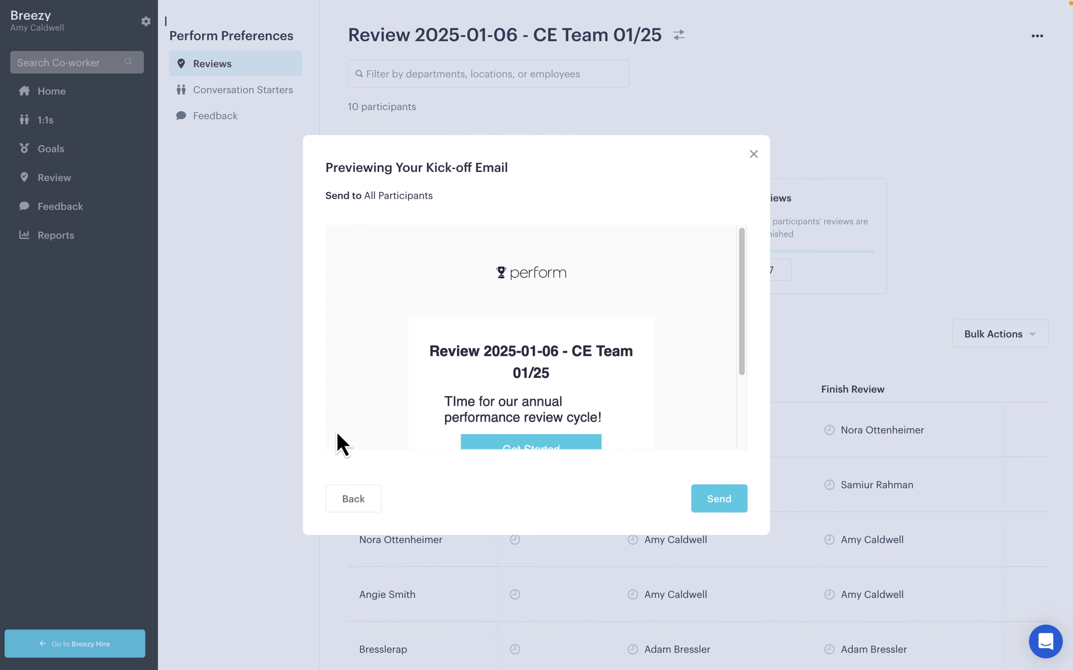
pyautogui.scroll(-2, 431, 408)
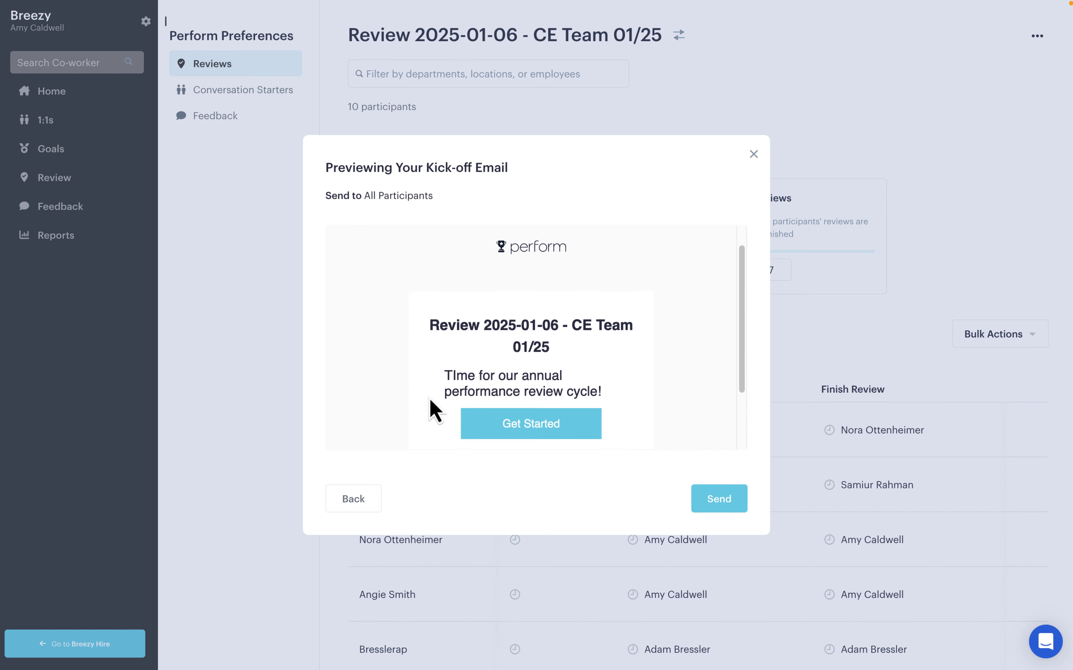
pyautogui.click(719, 499)
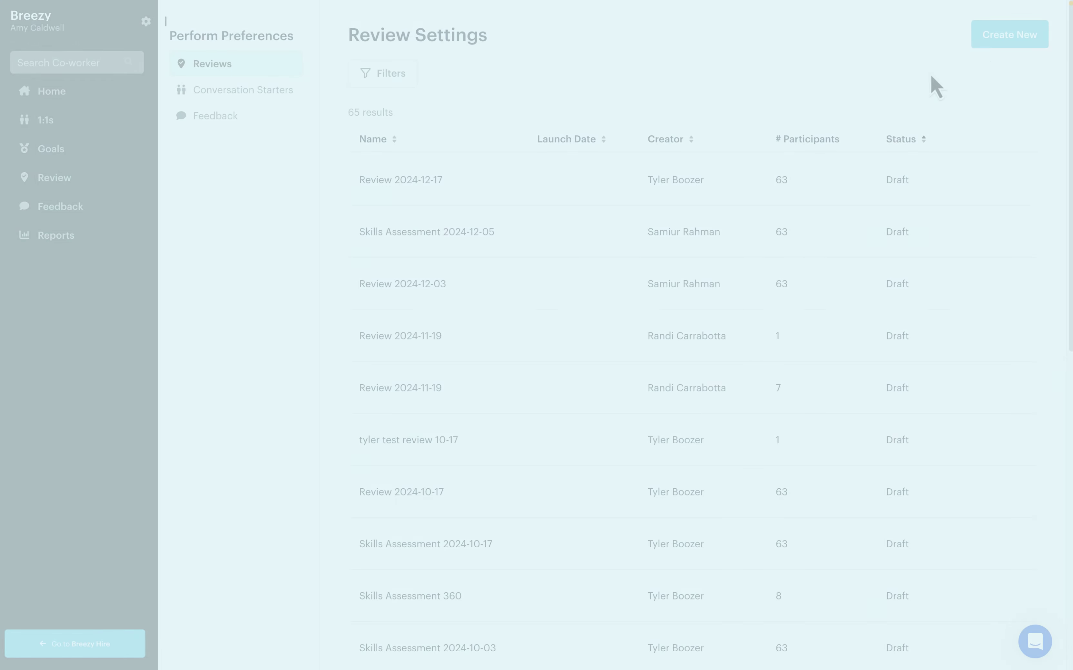
# - Create a new review cycle with No Template and name it "Review Q2 2025"
pyautogui.click(1007, 39)
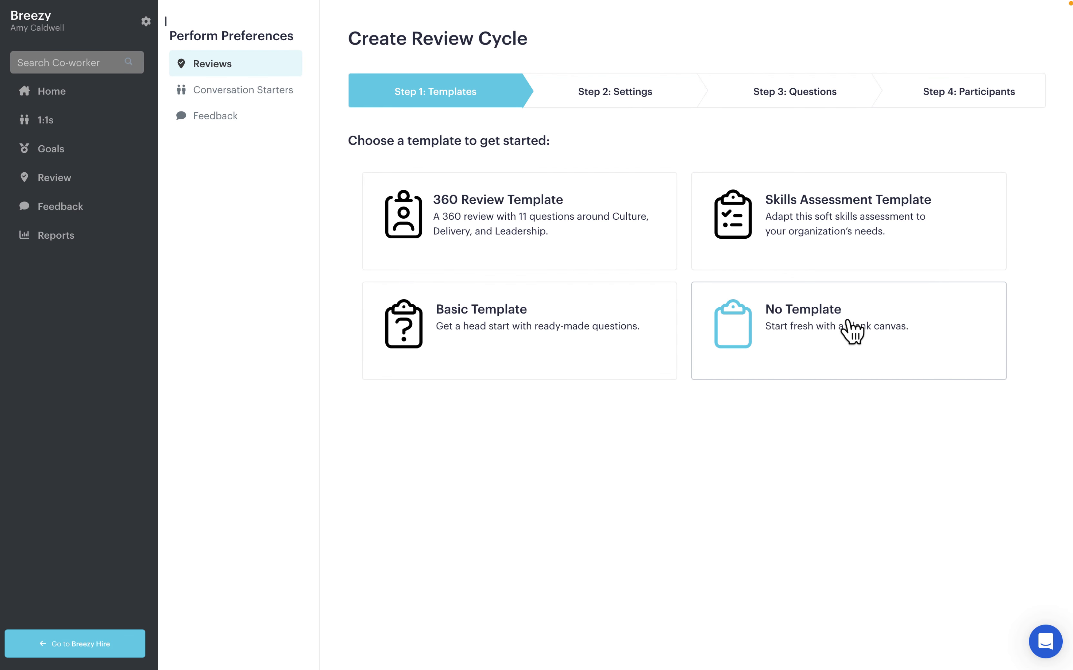
pyautogui.click(840, 336)
pyautogui.click(477, 284)
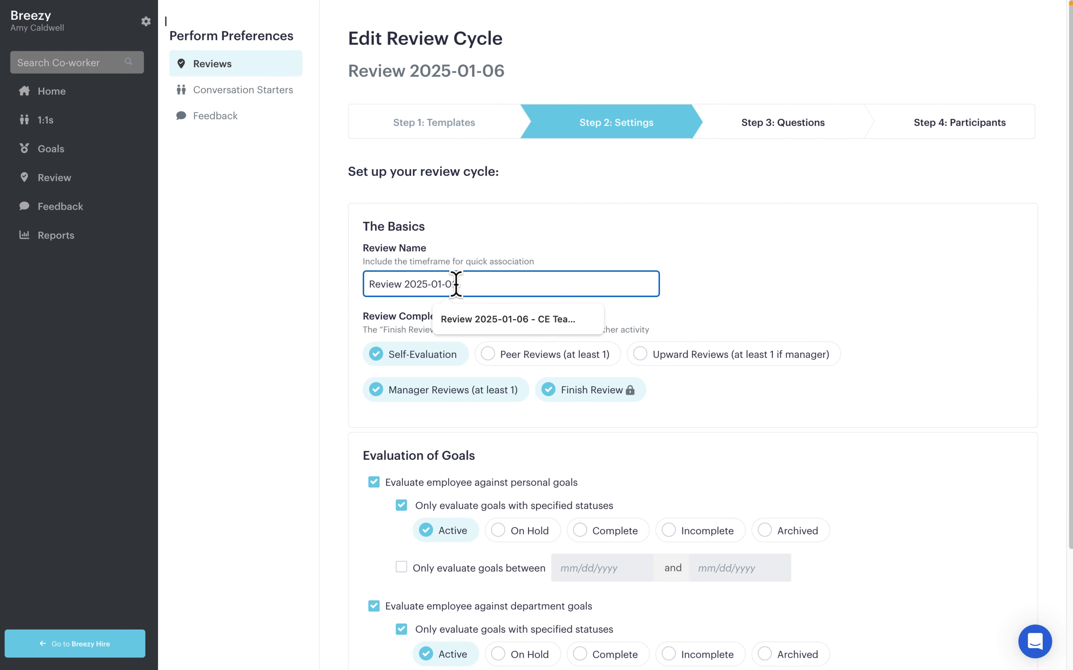
pyautogui.moveTo(476, 284); pyautogui.dragTo(354, 289)
pyautogui.write('Review ')
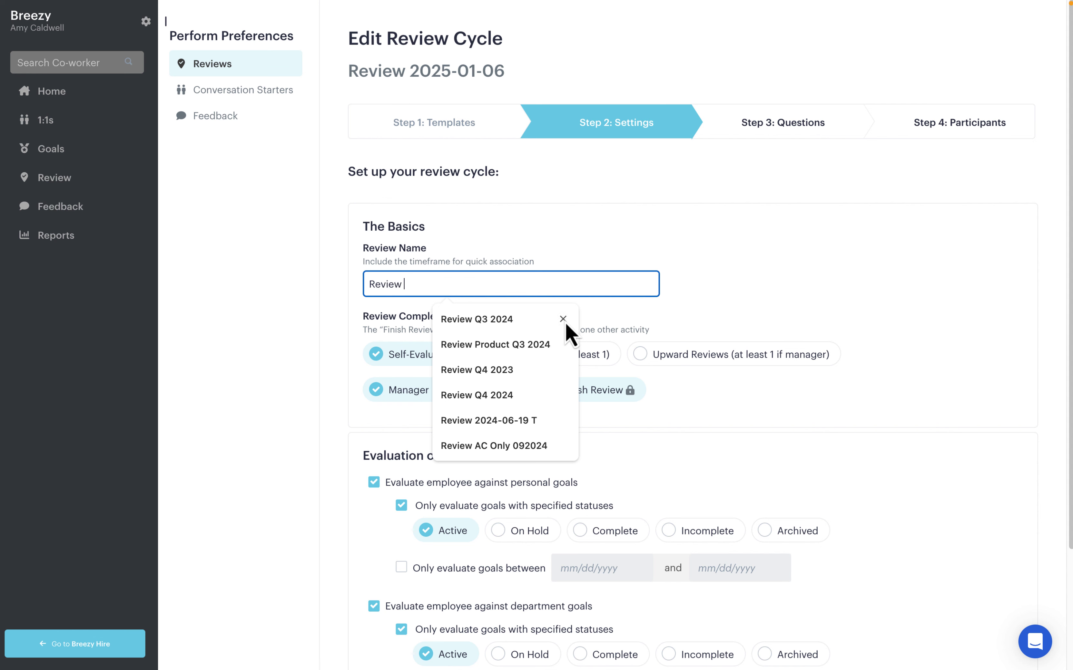
pyautogui.write('Q2 2025')
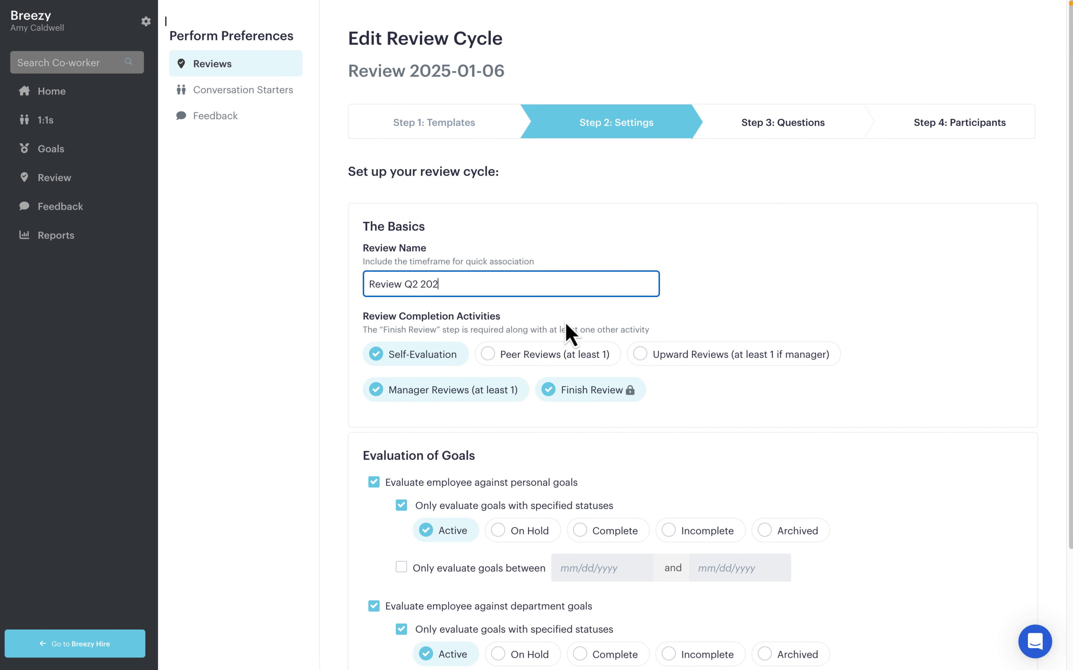
# - Include Peer Reviews, turn off evaluation against department goals, and continue to the Questions step
pyautogui.click(490, 353)
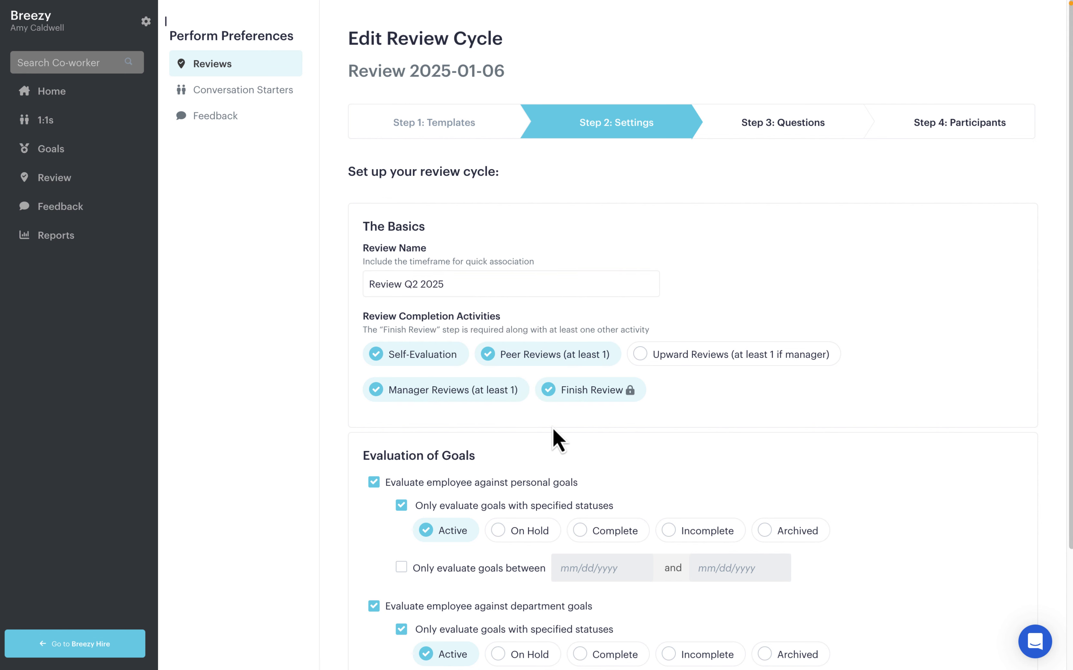
pyautogui.scroll(-1, 557, 445)
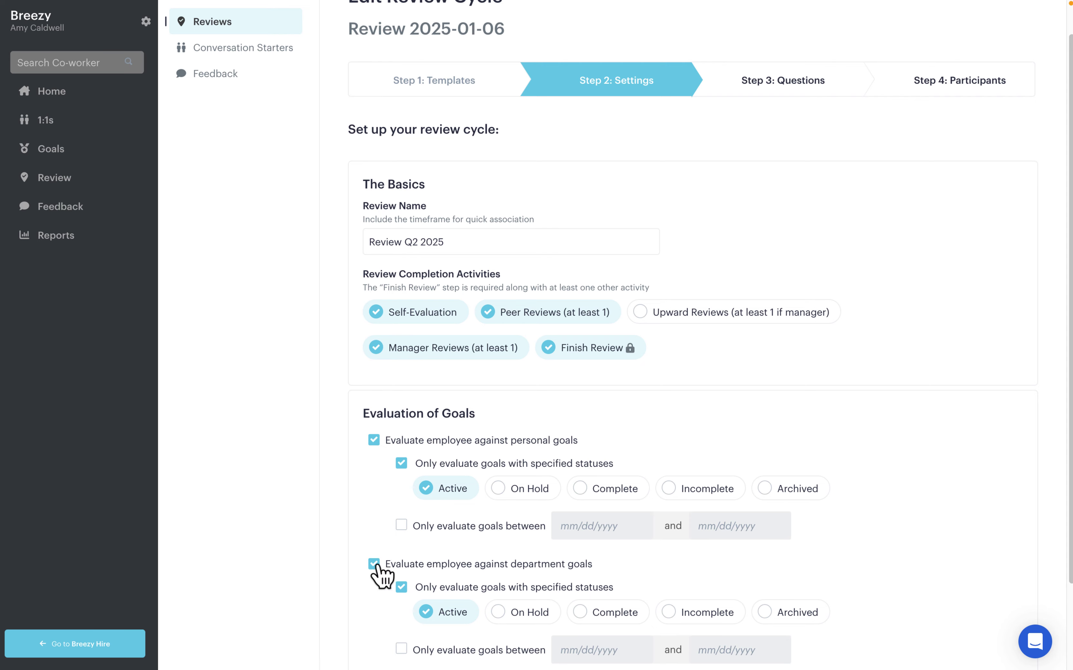
pyautogui.click(373, 565)
pyautogui.scroll(-1, 450, 563)
pyautogui.click(993, 608)
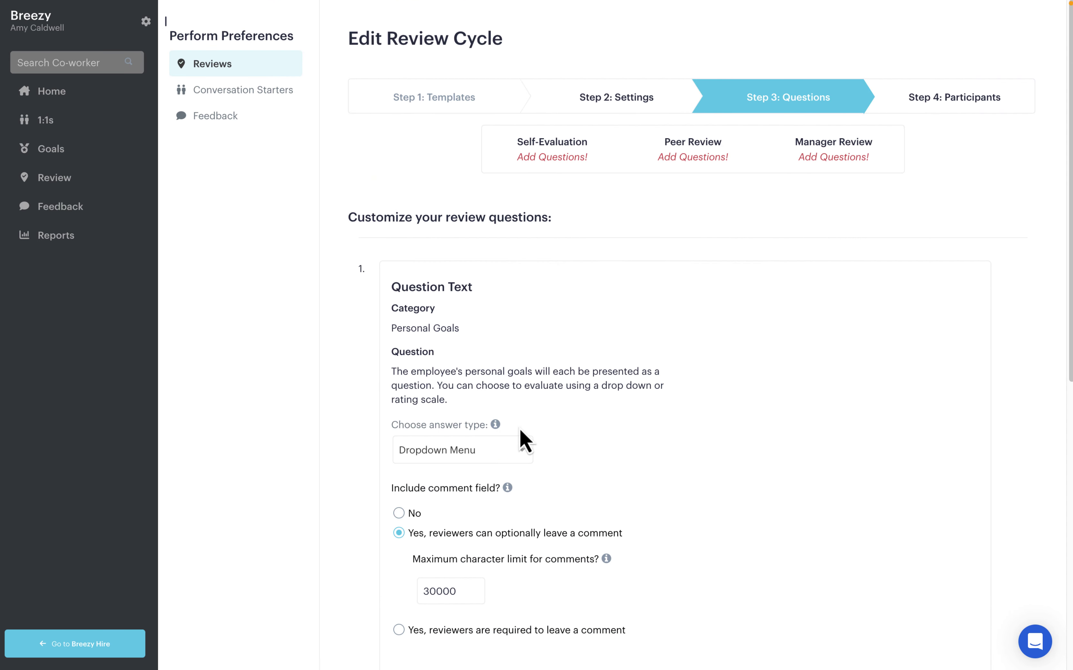
# - Clone the active review cycle "360 Review 2024-12-09" from the Review Settings list
pyautogui.scroll(-4, 499, 434)
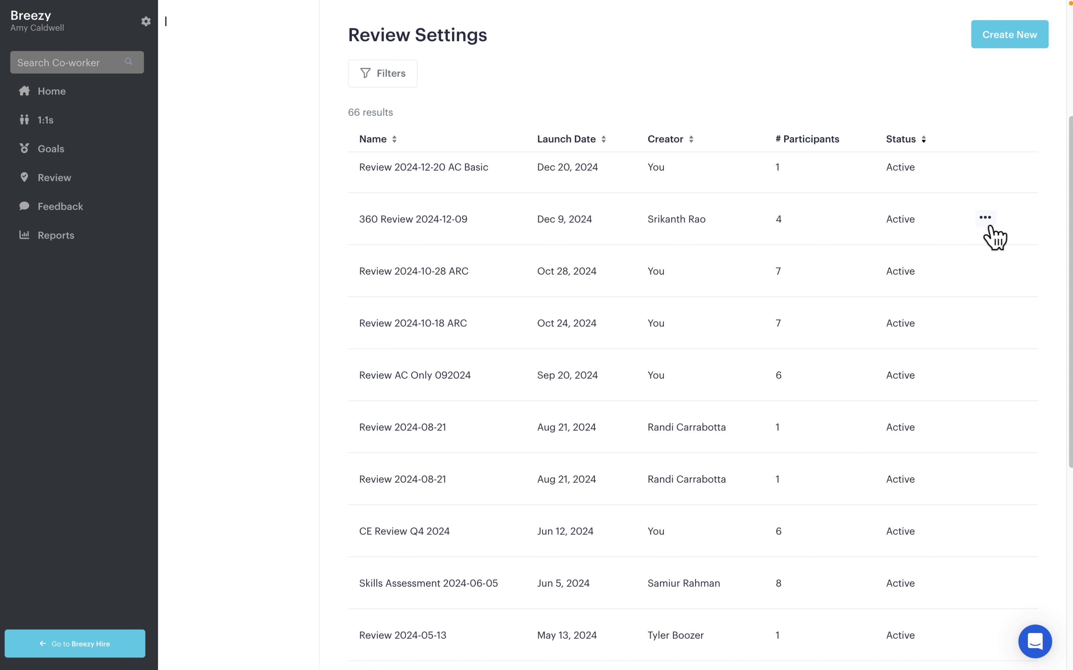
pyautogui.click(990, 226)
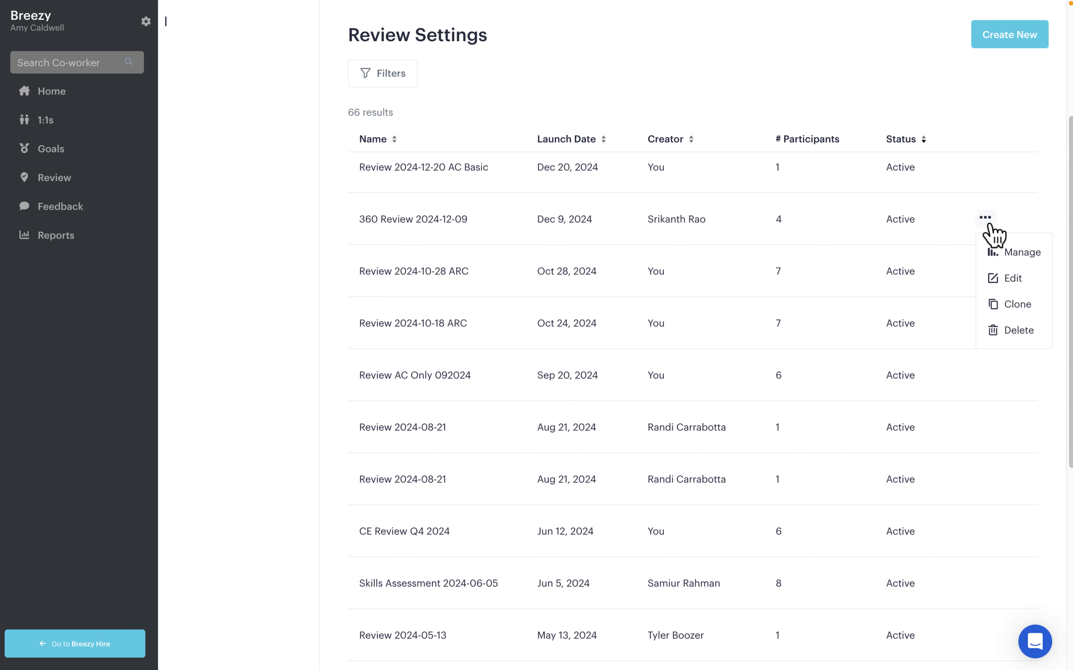
pyautogui.click(1004, 305)
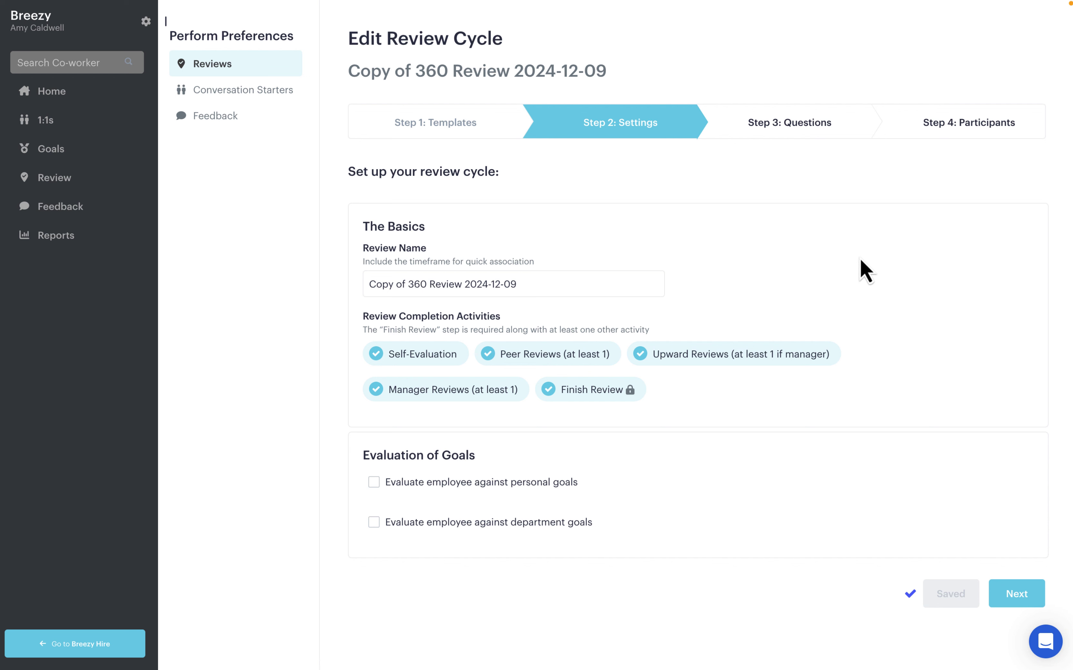
# - Rename the cloned review cycle "360 Review Q4 24"
pyautogui.moveTo(552, 286); pyautogui.dragTo(382, 274)
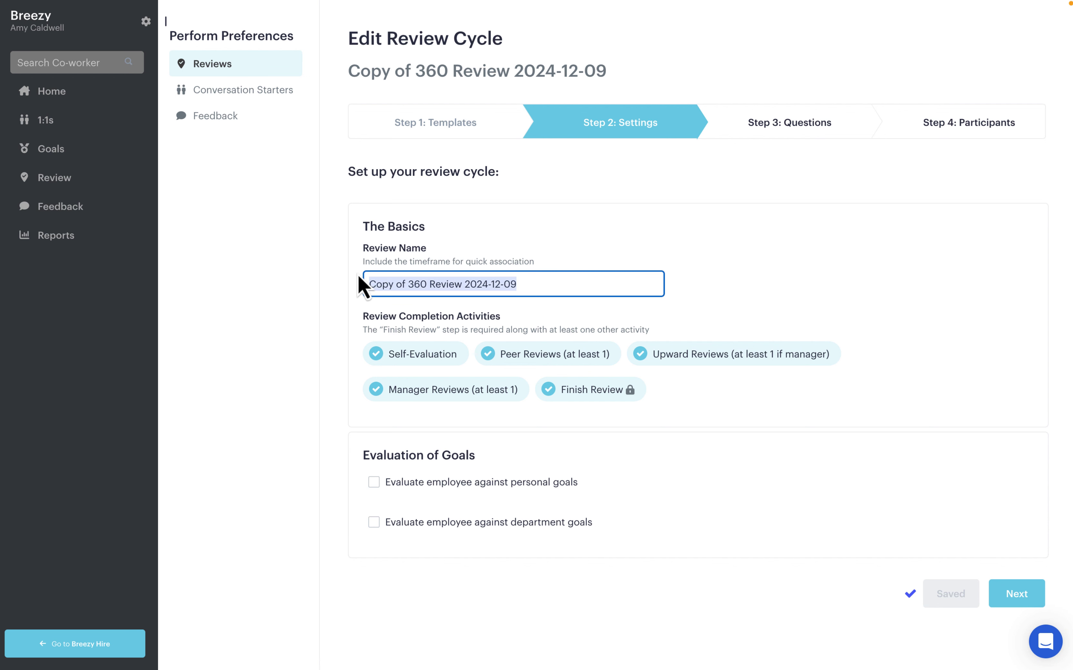
pyautogui.write('360 ')
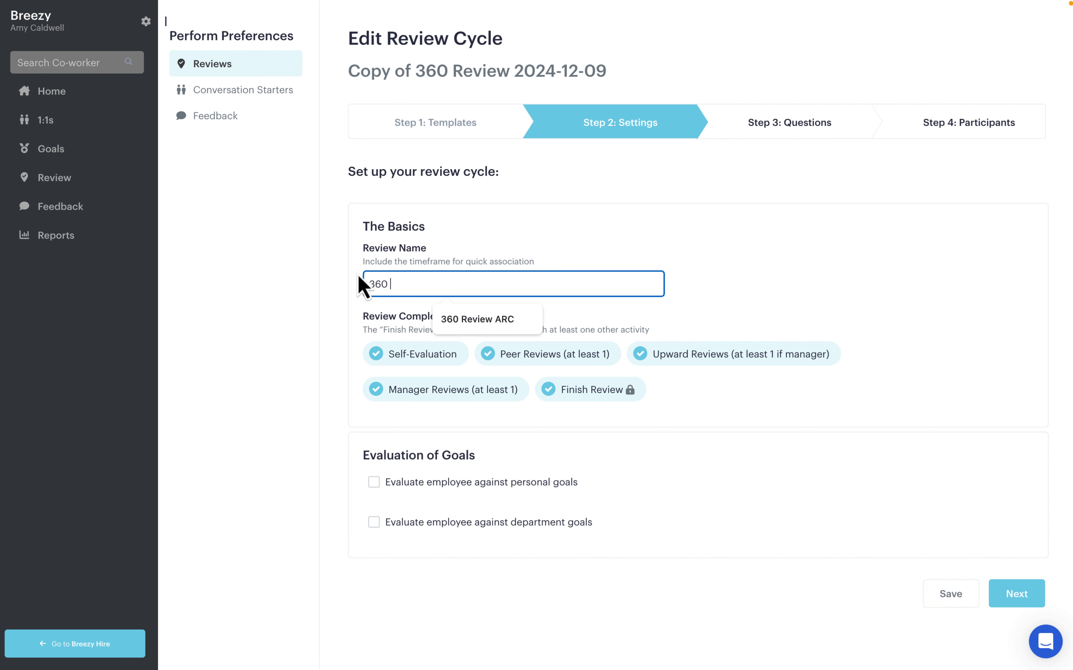
pyautogui.write('Review Q4 2')
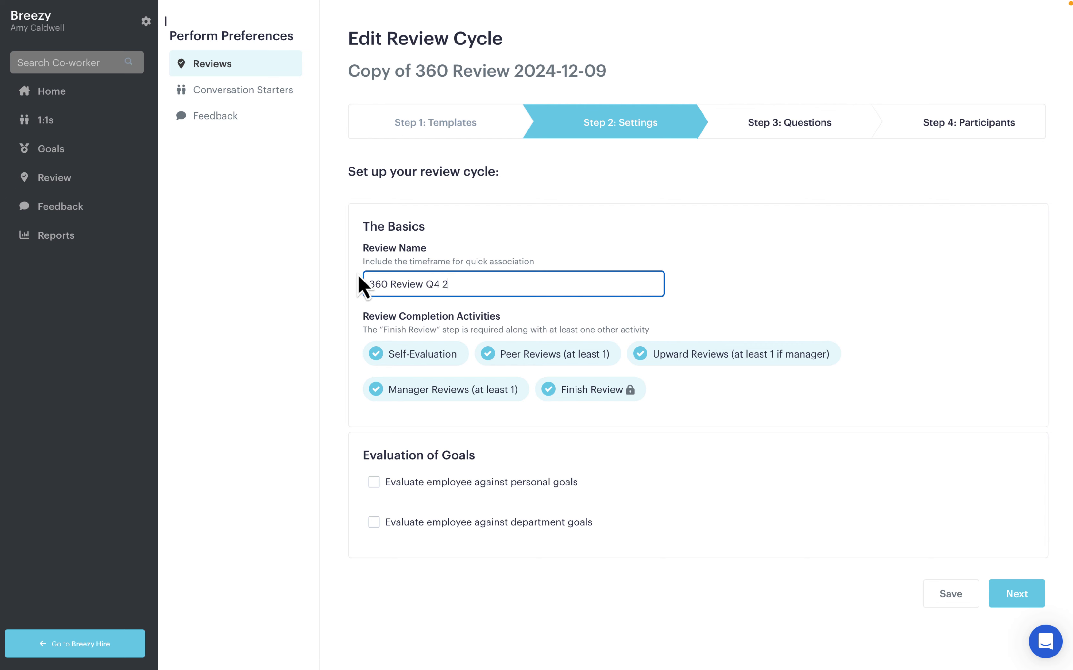
pyautogui.write('4')
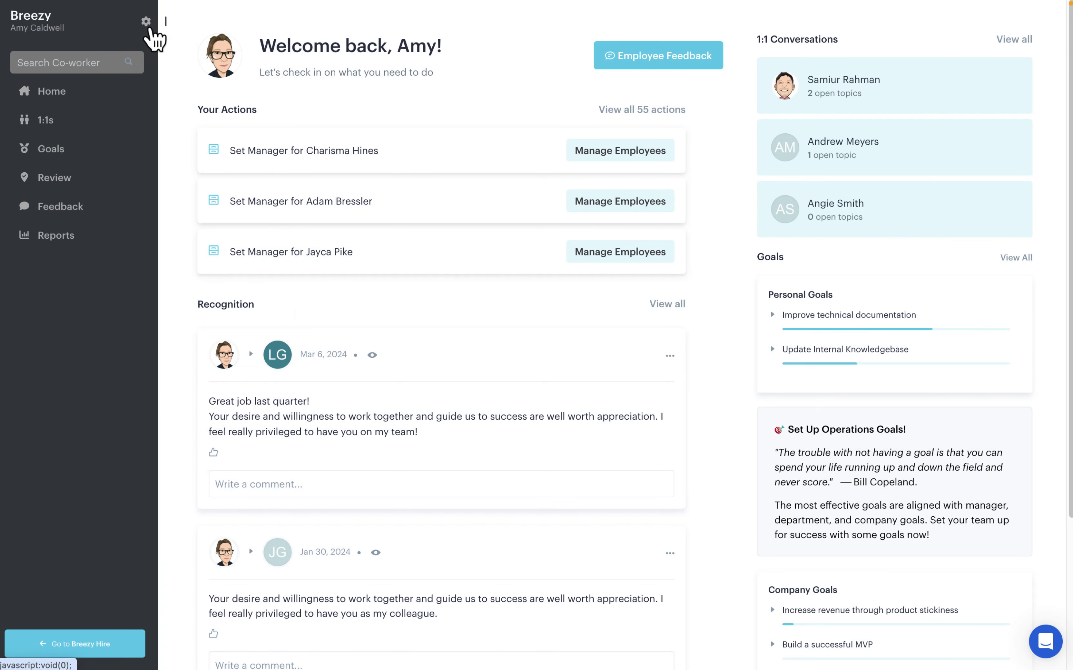
# - Go to the review settings in Perform Preferences and open the draft cycle "Review Q2 2025" for editing
pyautogui.click(149, 26)
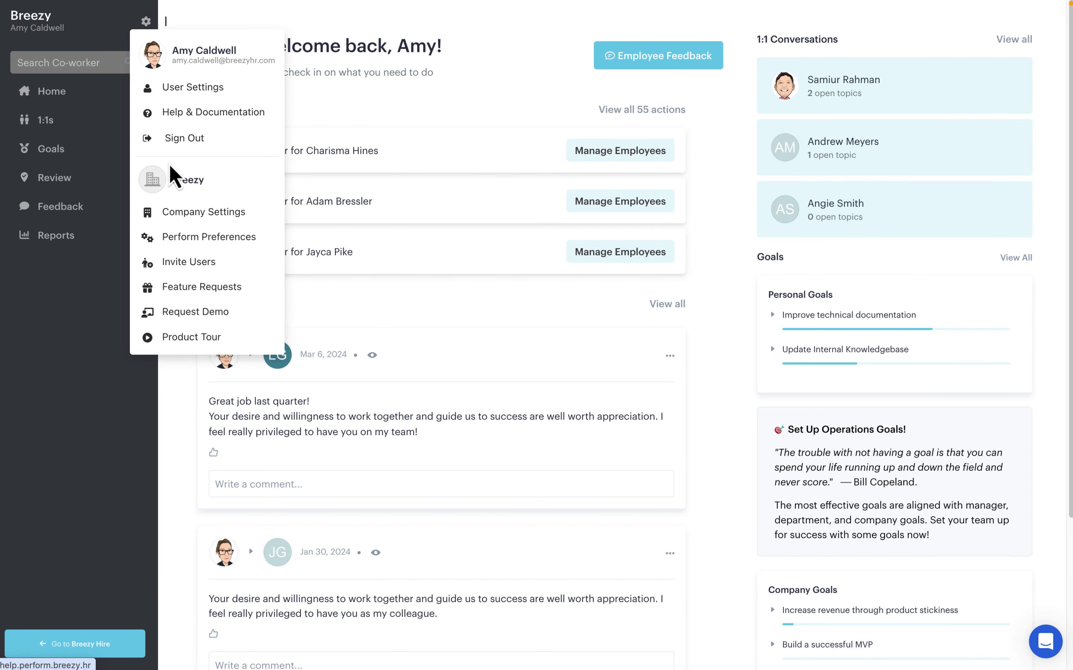
pyautogui.click(187, 238)
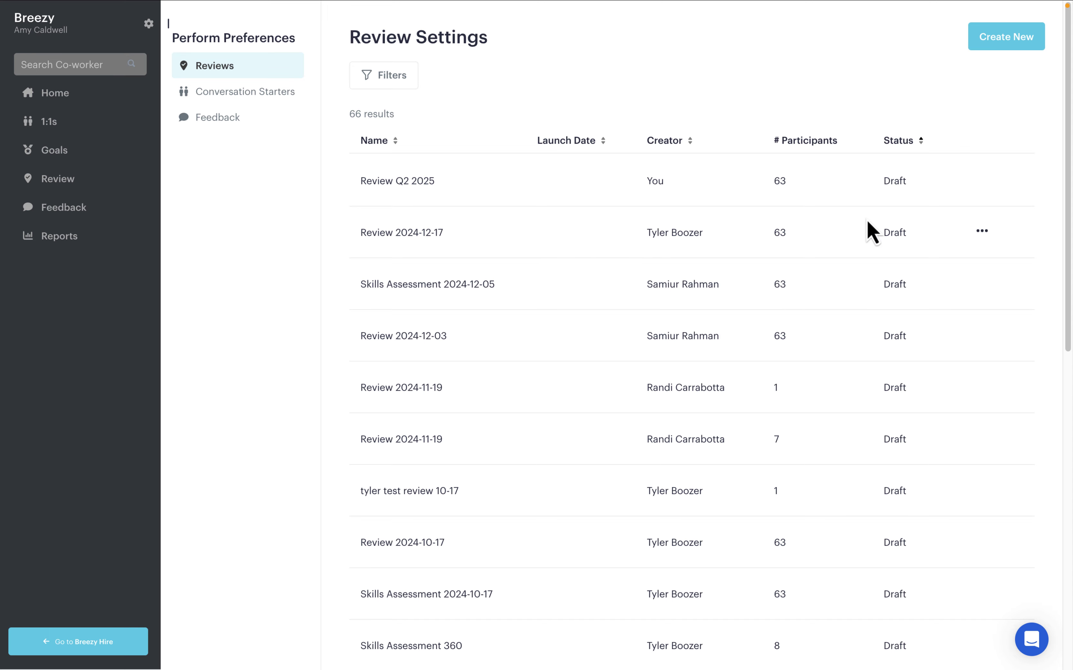
pyautogui.click(980, 182)
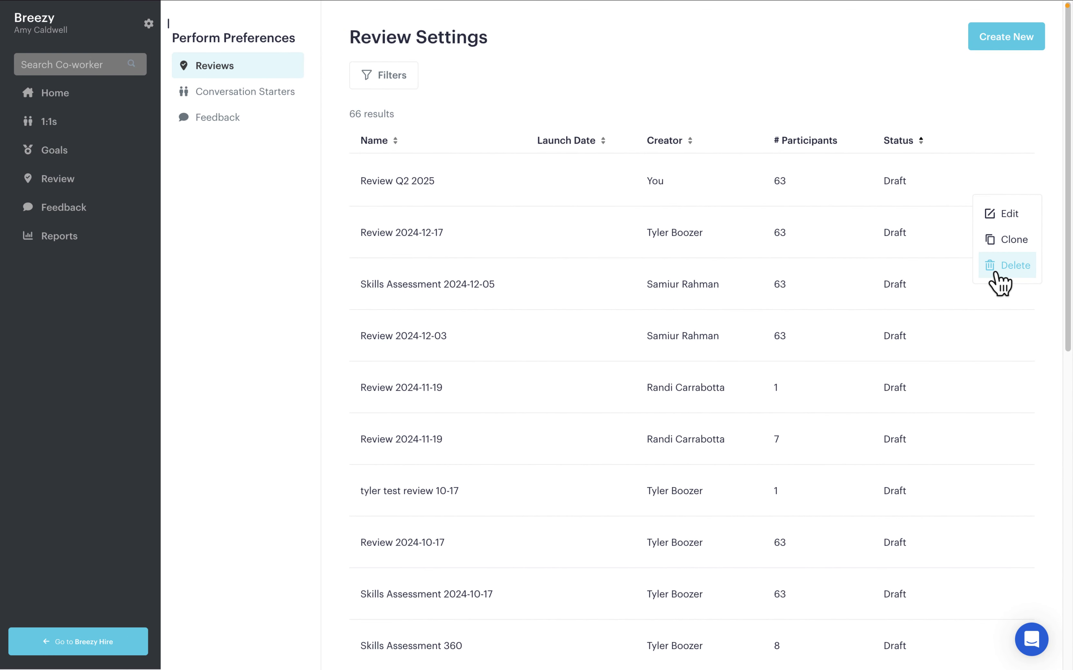
pyautogui.click(1000, 215)
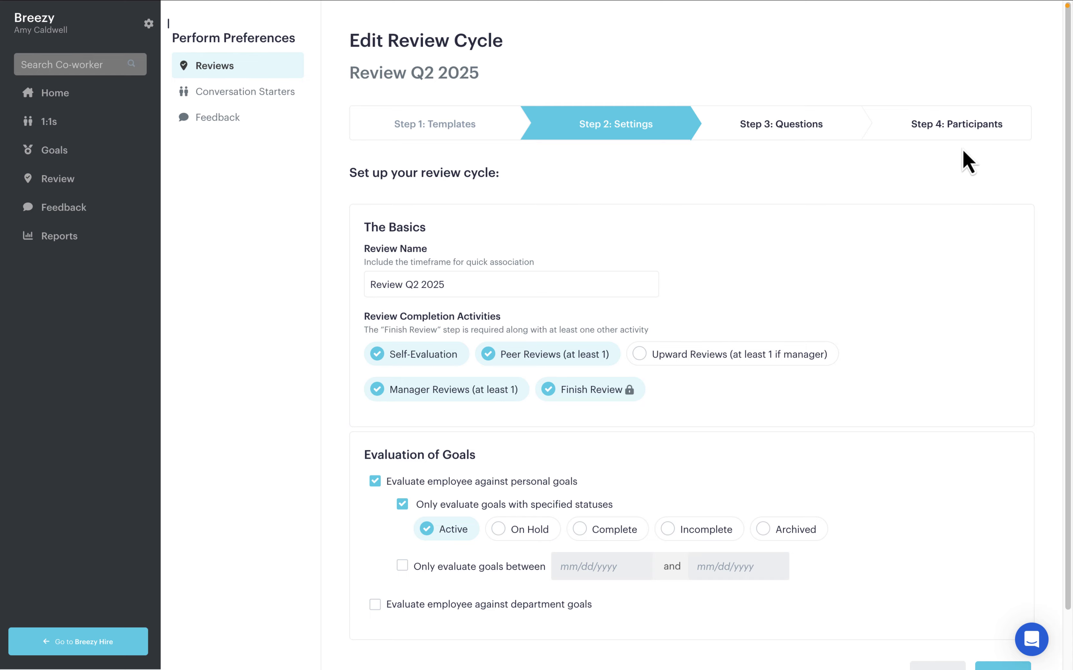
# - Go to the Participants step of "Review Q2 2025" and launch the review
pyautogui.click(957, 129)
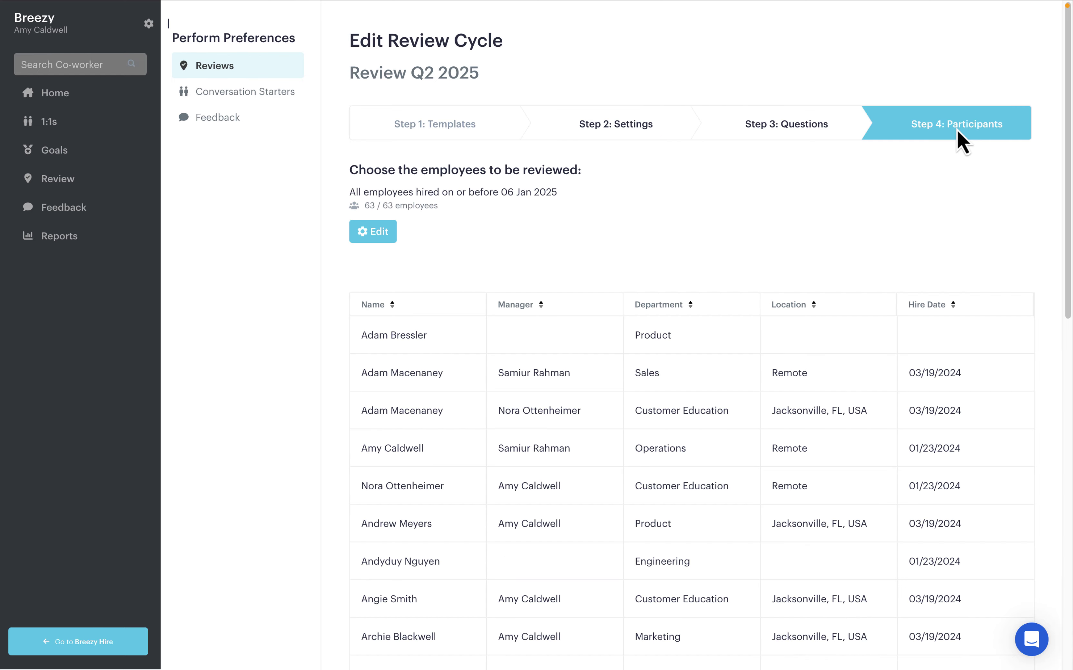
pyautogui.scroll(-15, 946, 387)
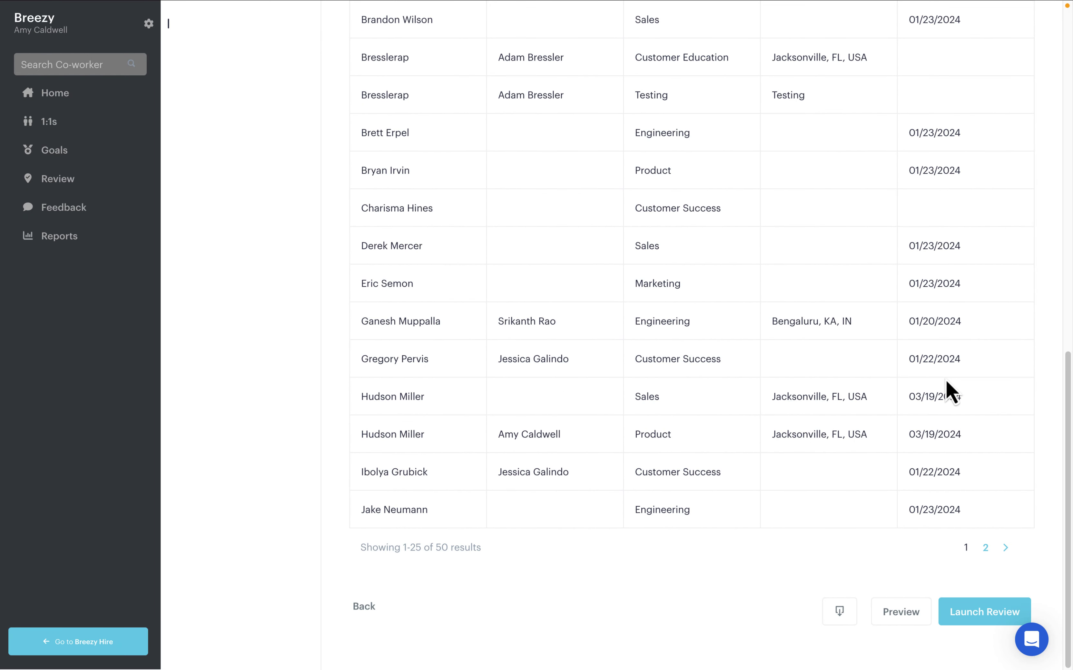
pyautogui.click(969, 614)
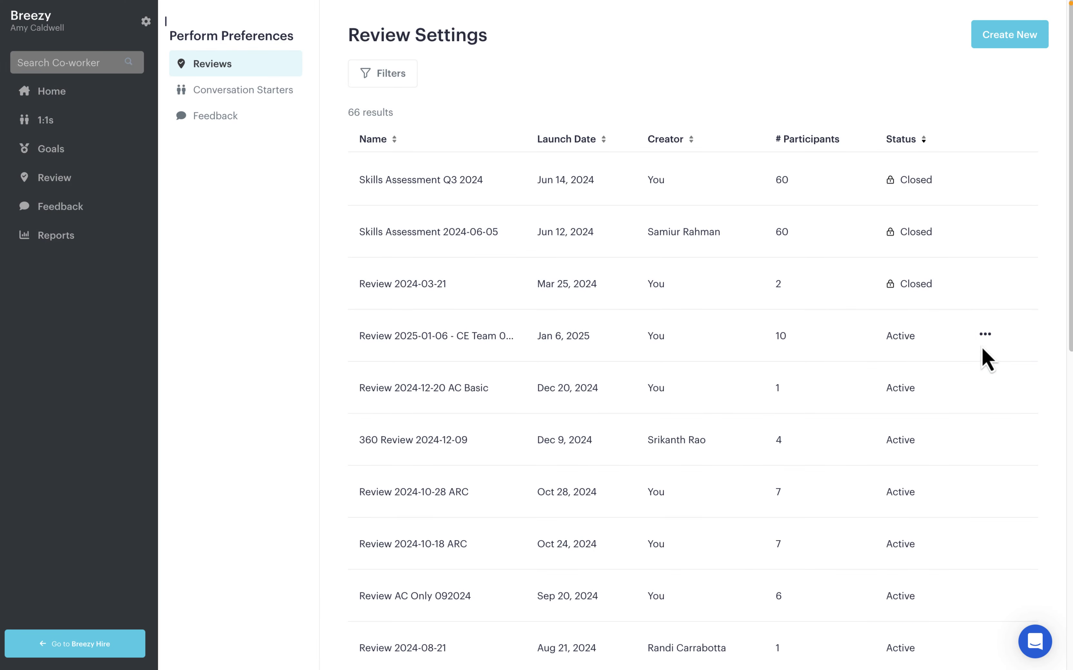
# - View the progress of the active CE Team 01/25 cycle, and switch to the progress of "360 Review 2024-12-09"
pyautogui.click(984, 337)
pyautogui.click(999, 373)
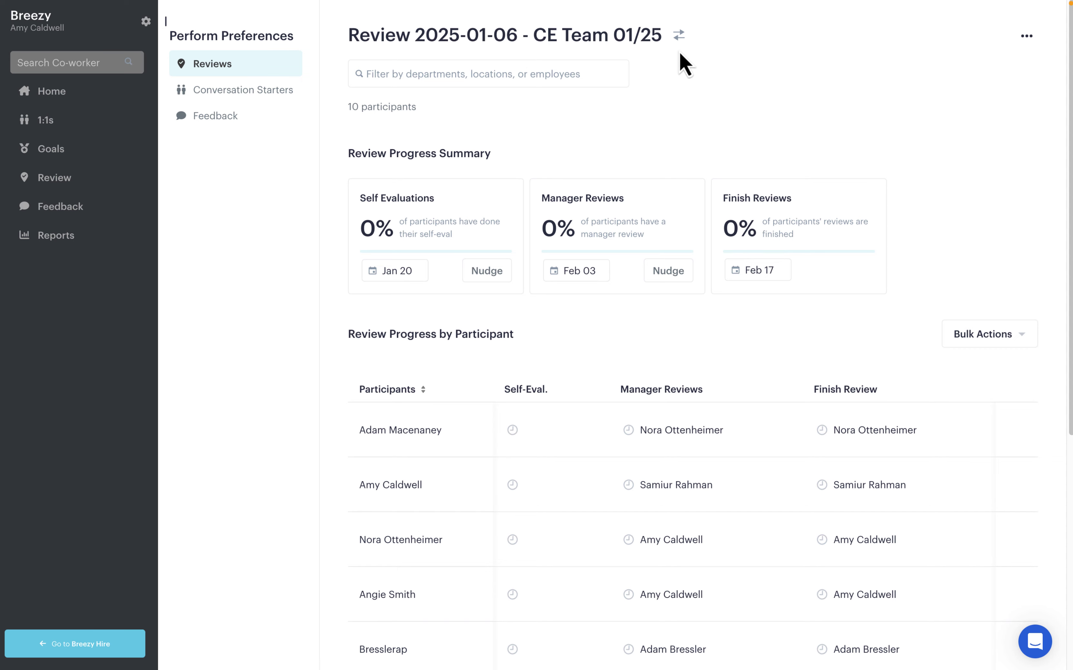
pyautogui.click(678, 37)
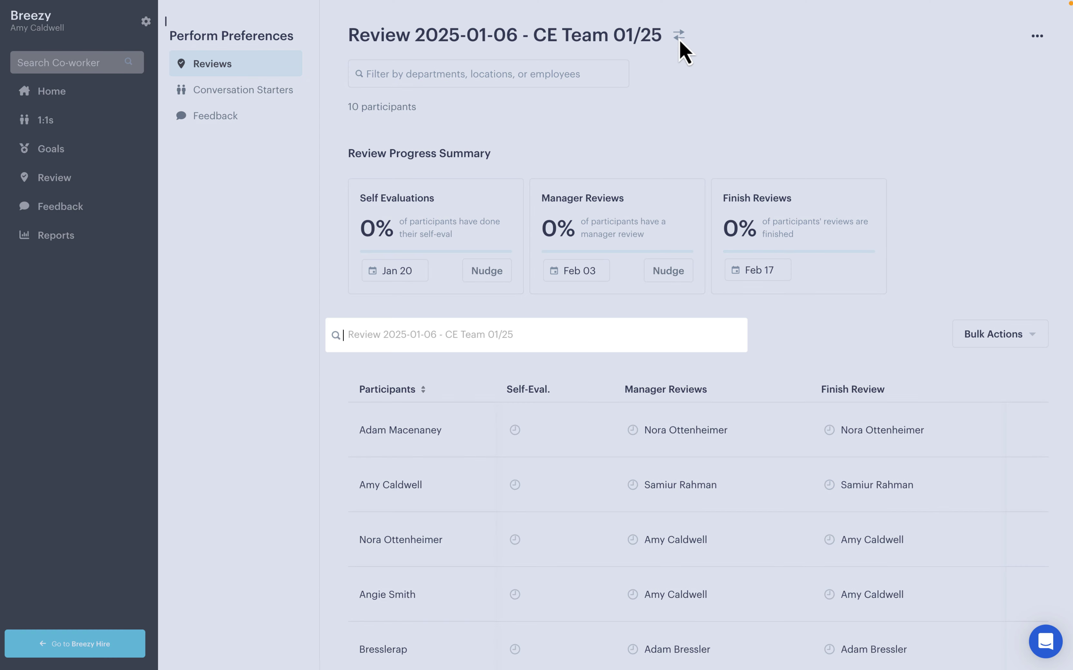
pyautogui.click(567, 338)
pyautogui.click(553, 466)
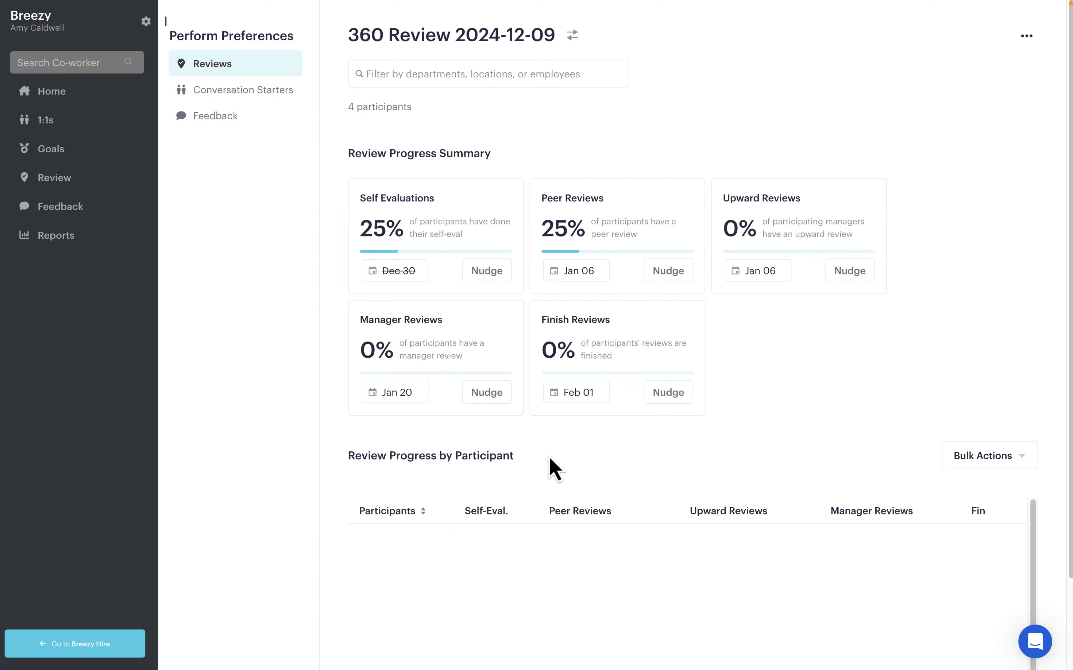
# - Compose a self-evaluation nudge email beginning "Hey Team, just", and open the further options for the 360 Review 2024-12-09 cycle
pyautogui.click(477, 272)
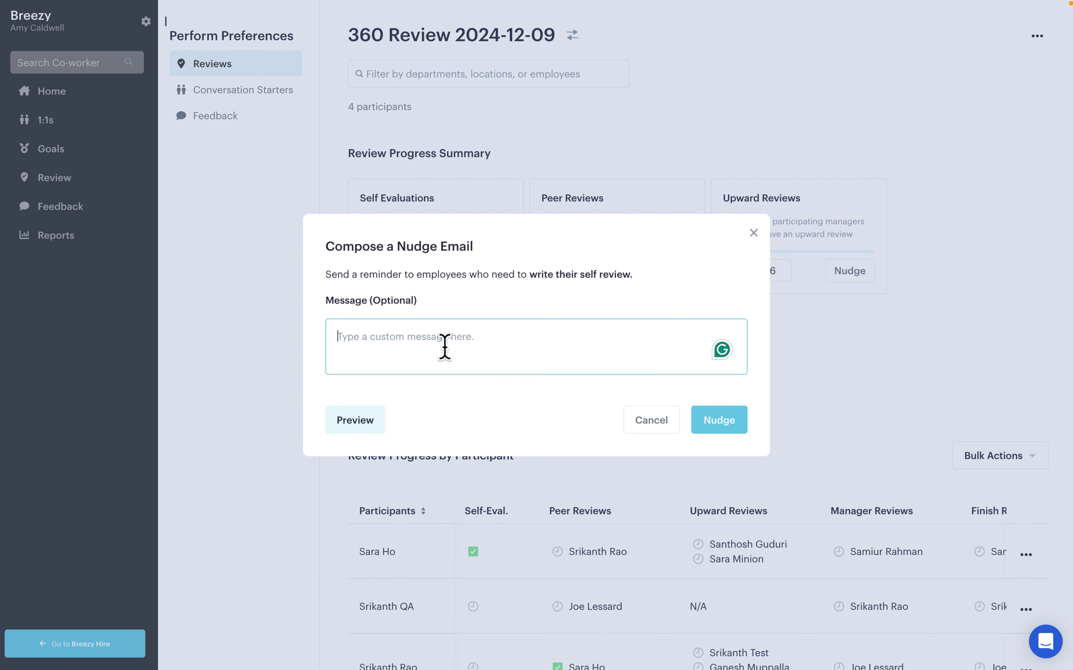
pyautogui.write('Hey Team, just')
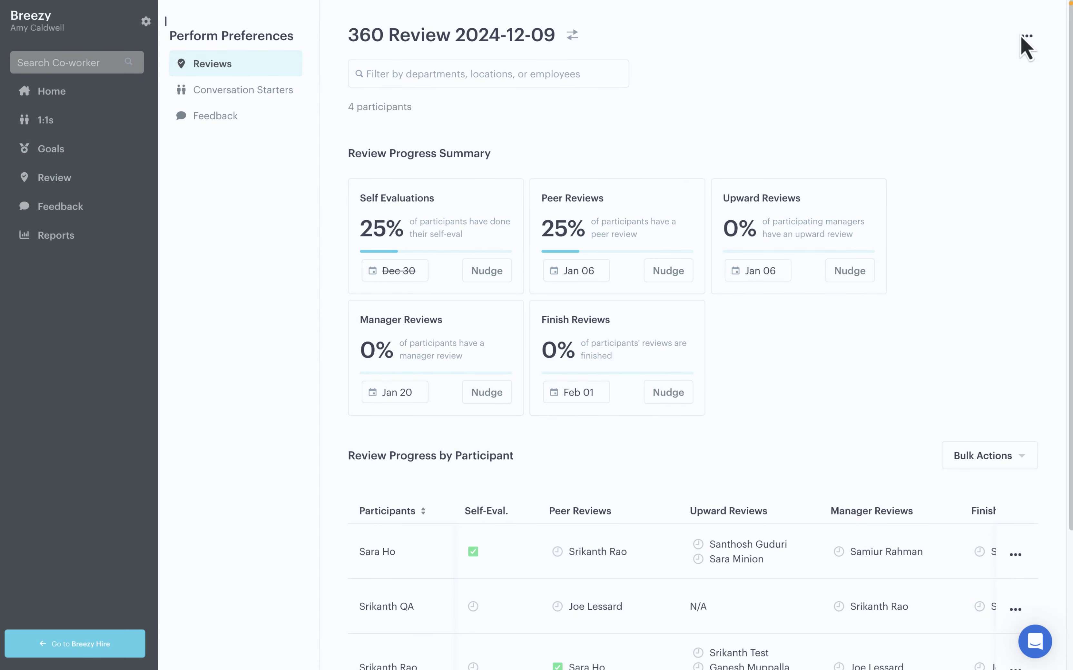
pyautogui.click(1026, 36)
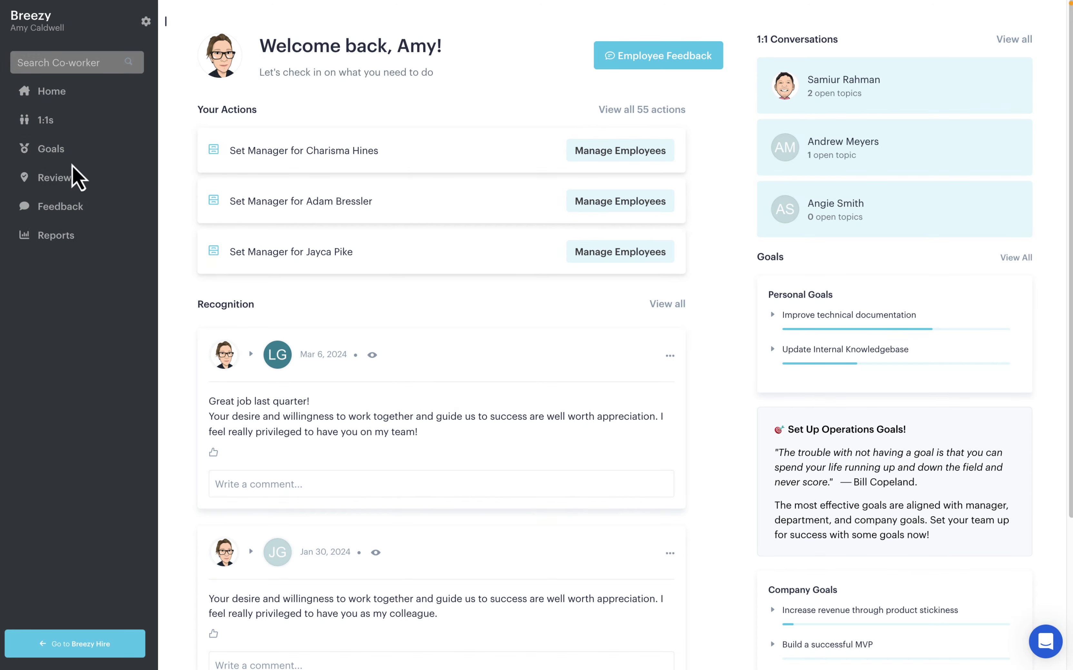
# - Open the Review page for the CE Team 01/25 cycle and show the team's reviews
pyautogui.click(56, 179)
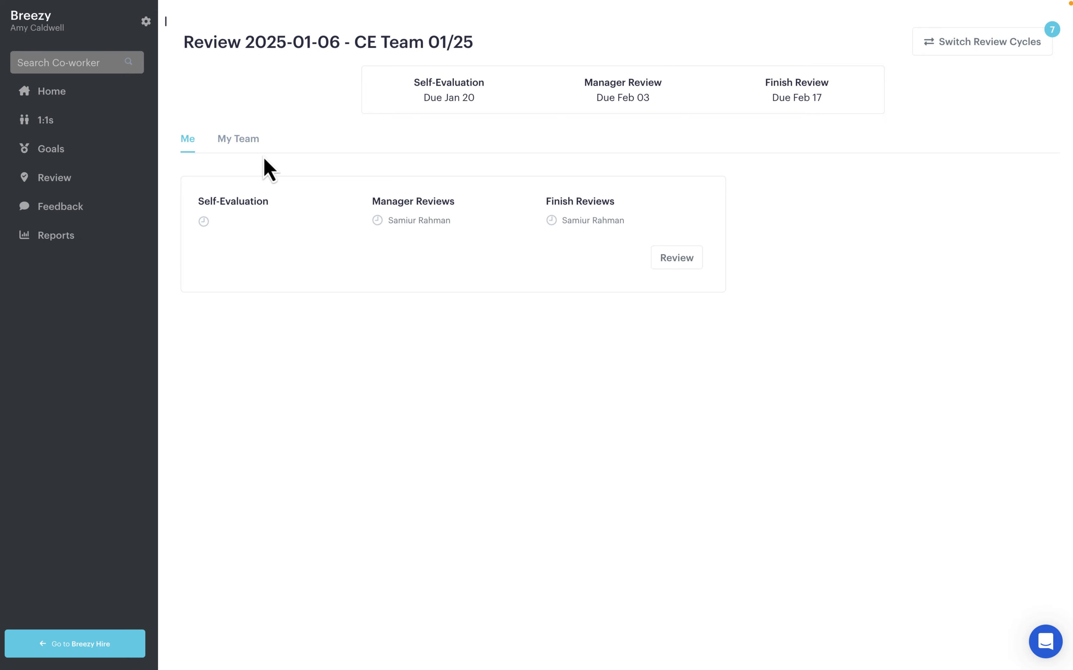
pyautogui.click(241, 139)
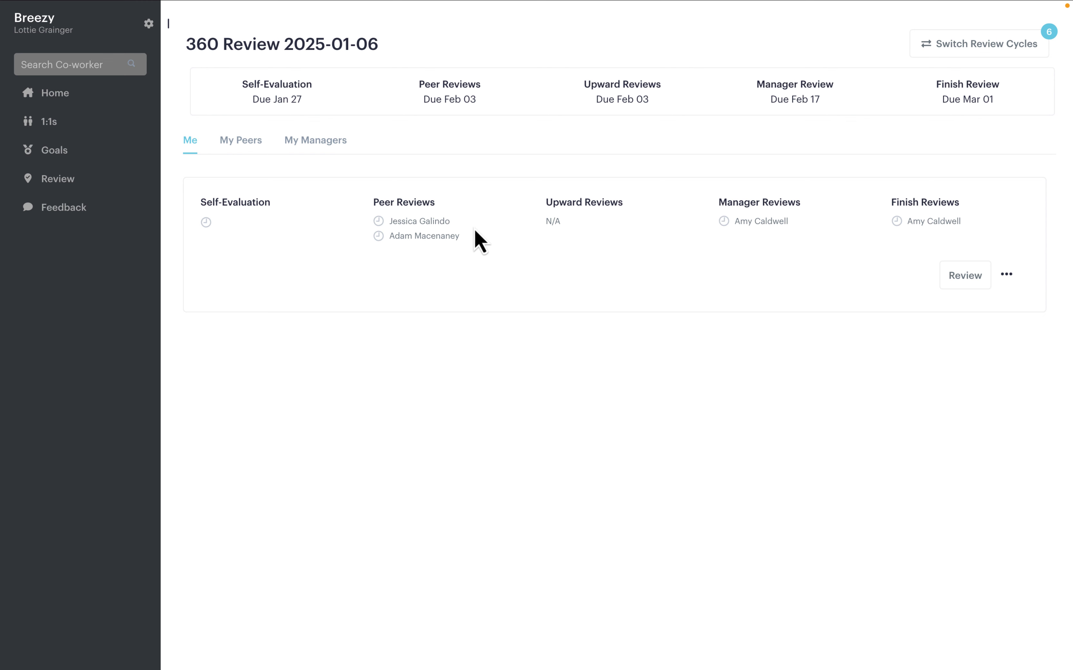
# - Check the peers and managers assigned for review in "360 Review 2025-01-06" and open the manager's review
pyautogui.click(249, 153)
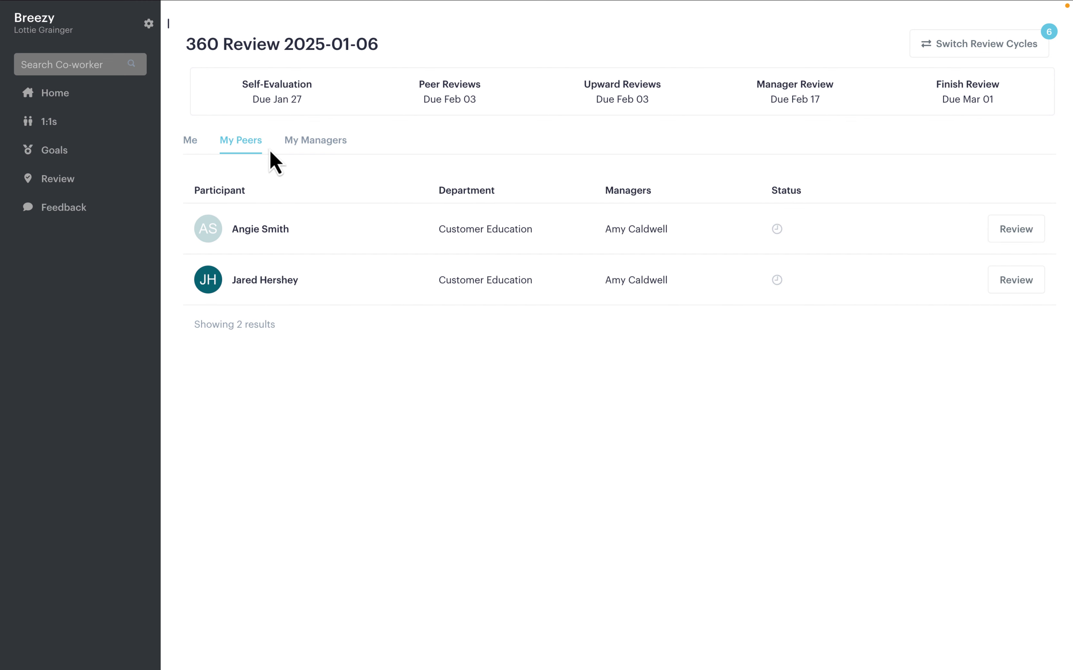
pyautogui.click(312, 151)
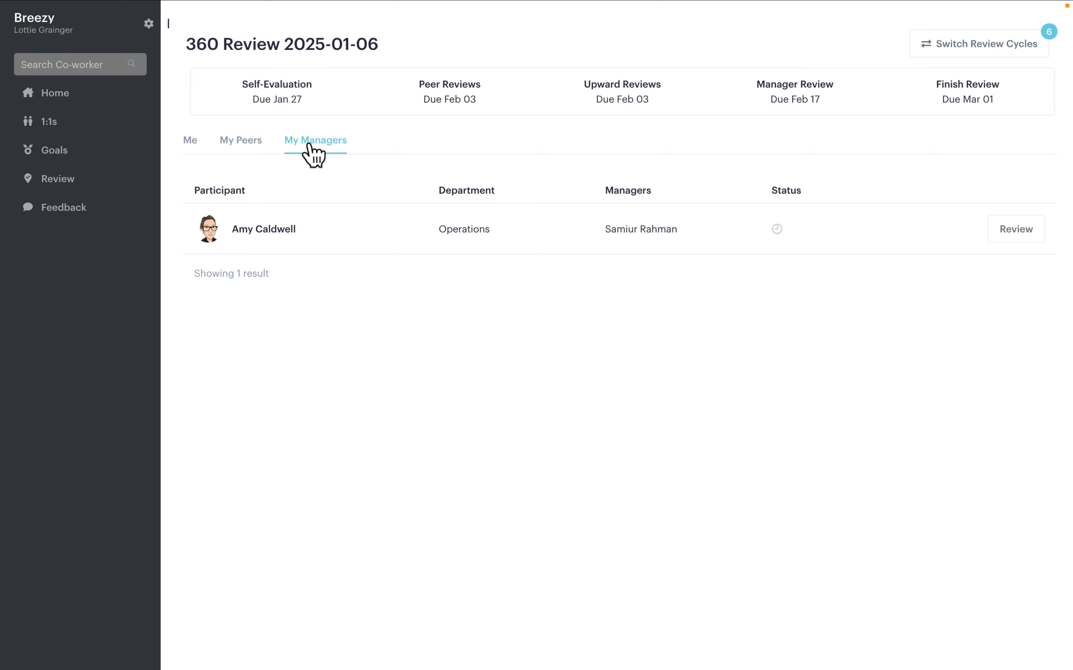
pyautogui.click(1002, 231)
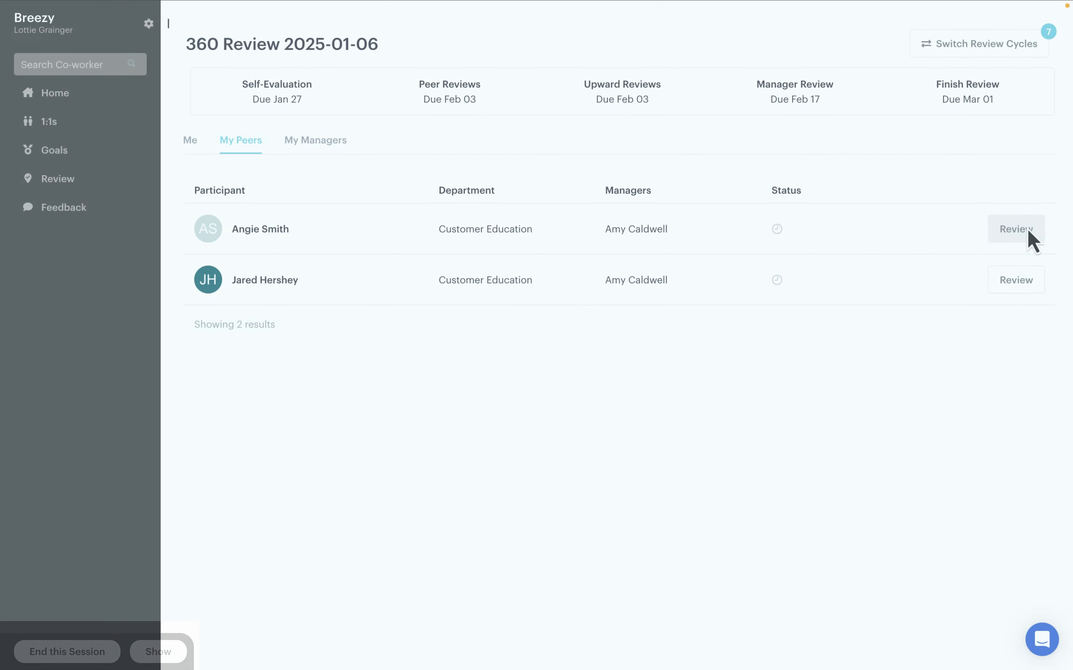
# - Open the first peer's review in "360 Review 2025-01-06" and rate question 1 "Often Exceeds Expectations"
pyautogui.click(1027, 229)
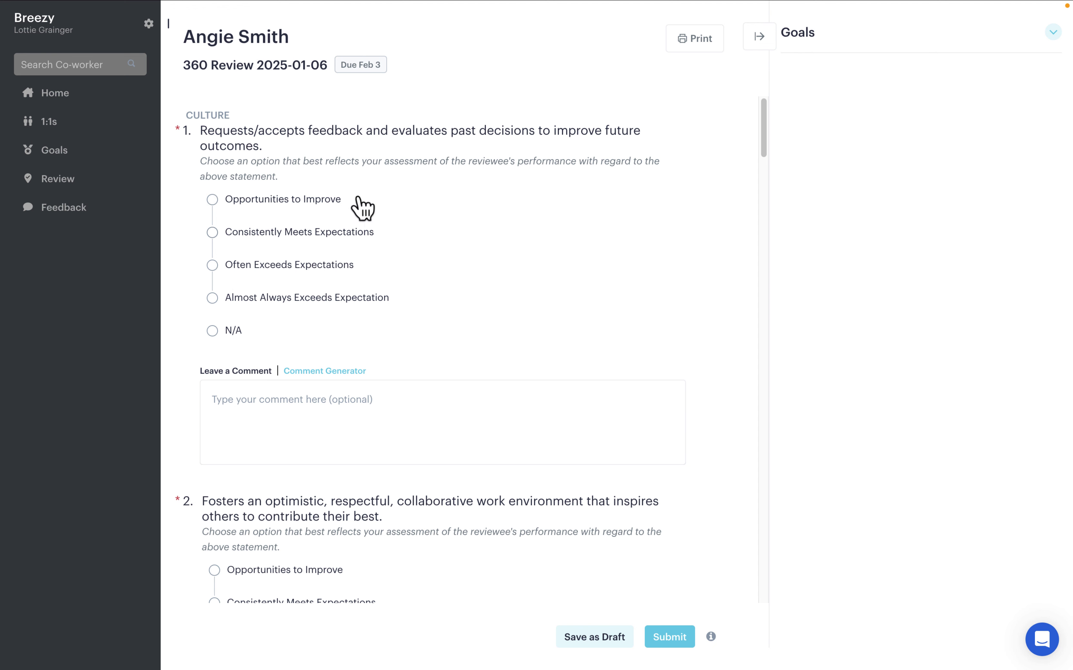
pyautogui.click(212, 265)
pyautogui.scroll(-4, 306, 378)
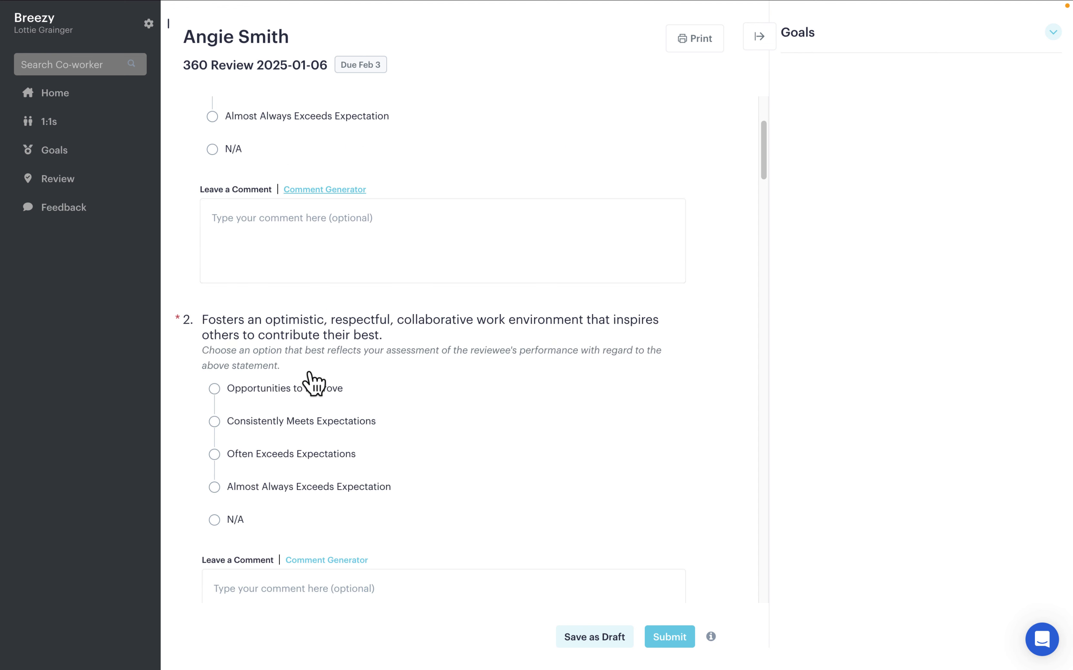
# - Rate question 2 "Consistently Meets Expectations" and comment that the peer is always ready to help out anyone who needs it
pyautogui.click(215, 420)
pyautogui.scroll(-3, 394, 457)
pyautogui.press('Tab')
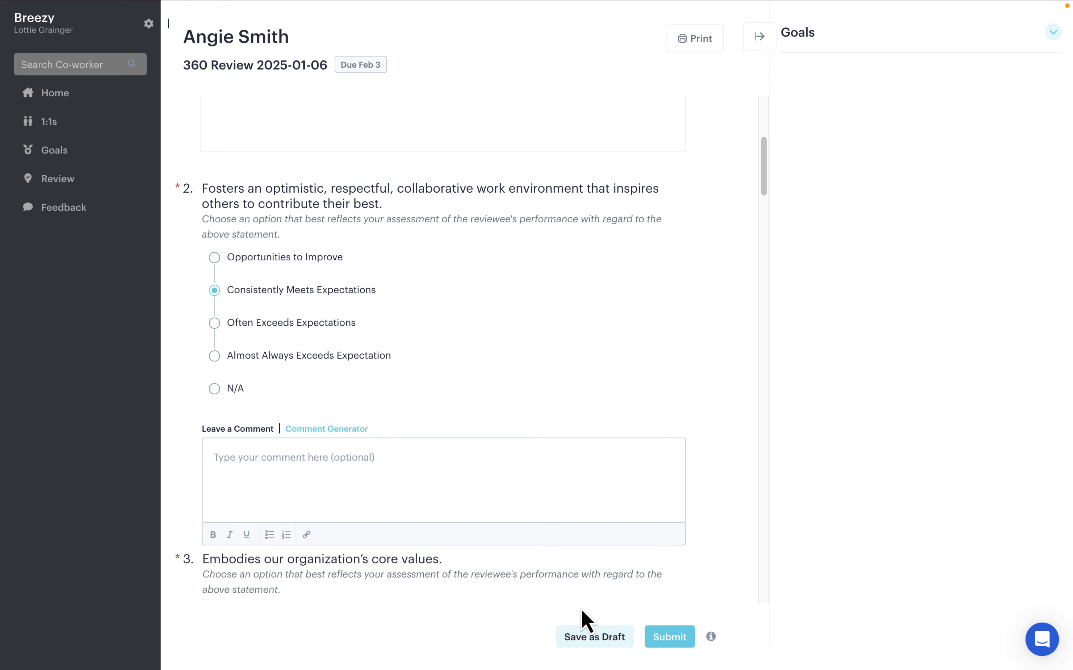
pyautogui.write('Angie is always ready to')
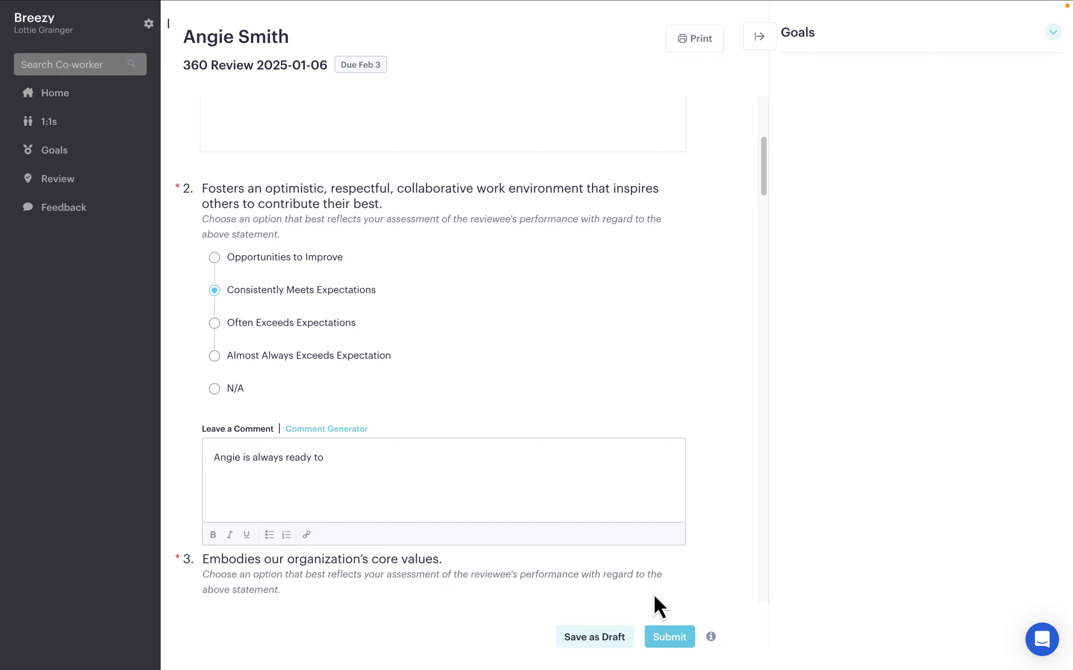
pyautogui.write(' he')
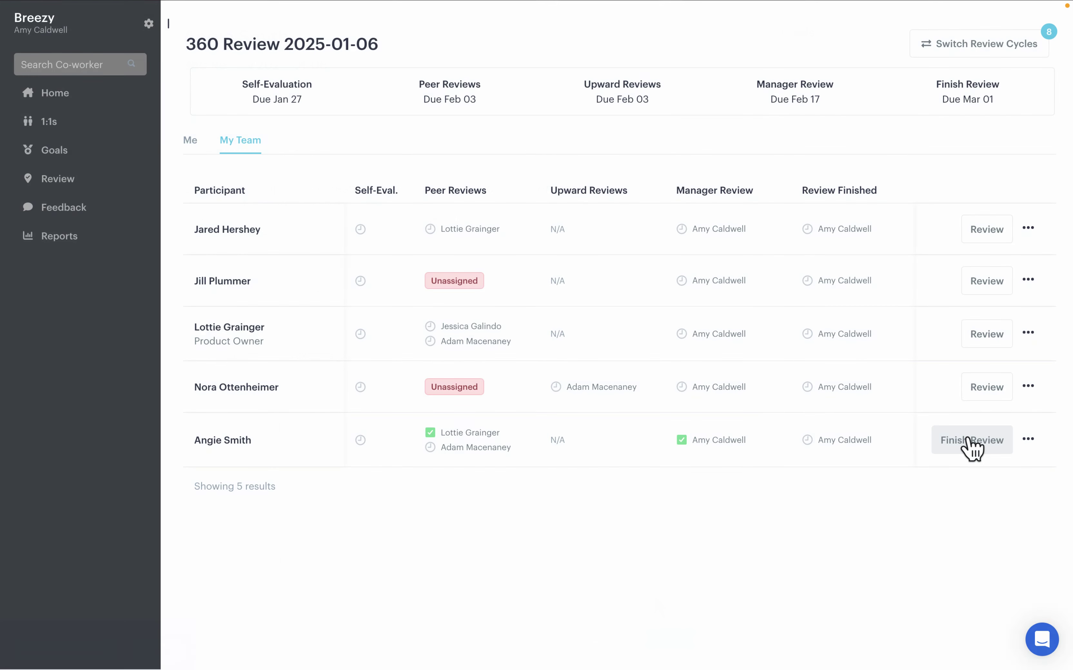
# - Open the finish-review report for the team member with a completed manager review and examine its Question Breakdown
pyautogui.click(971, 441)
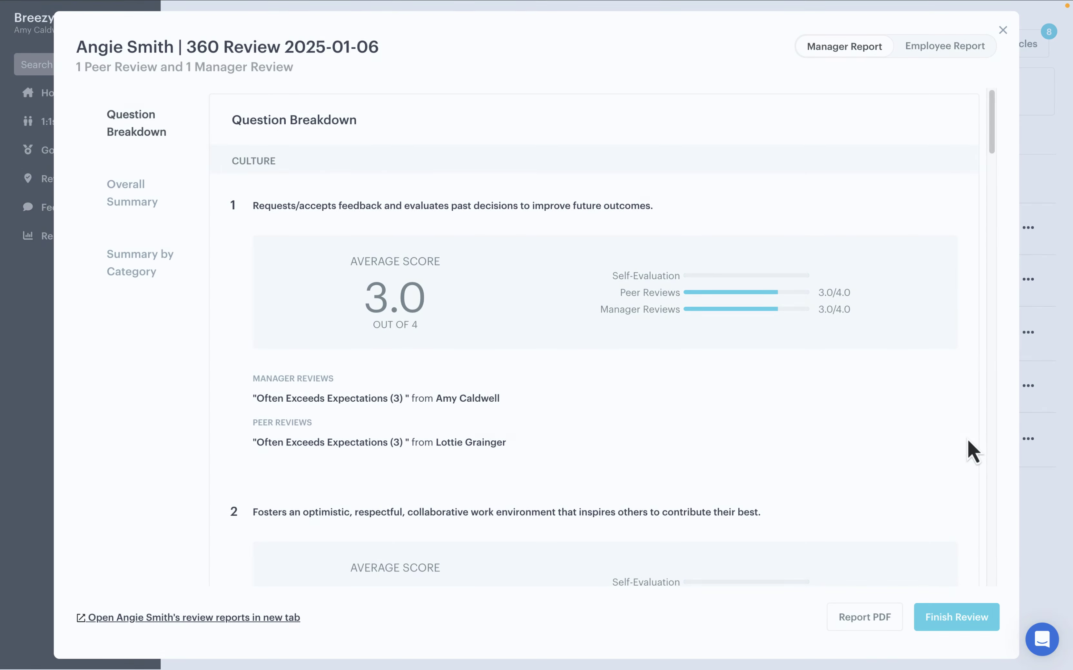
pyautogui.scroll(-4, 754, 419)
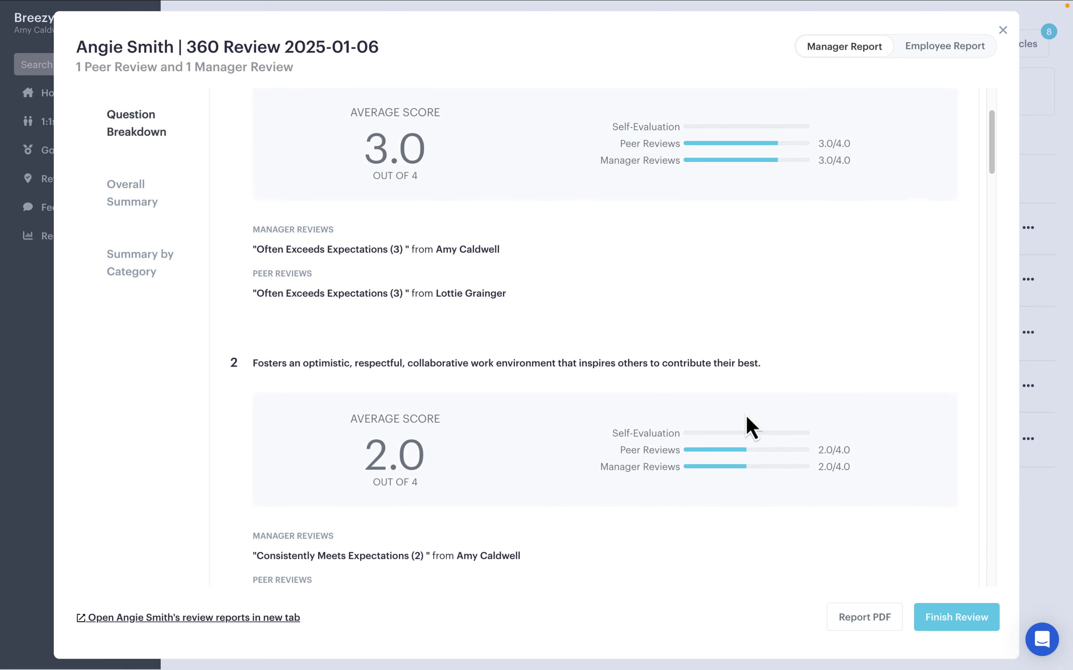
pyautogui.scroll(-9, 746, 416)
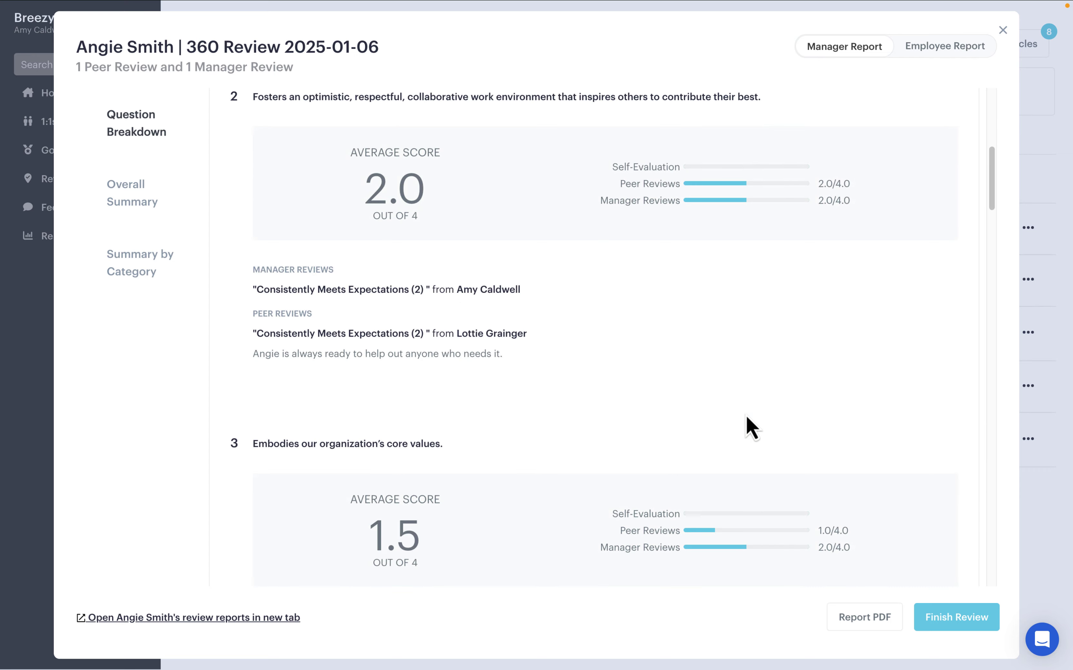
pyautogui.scroll(-3, 746, 416)
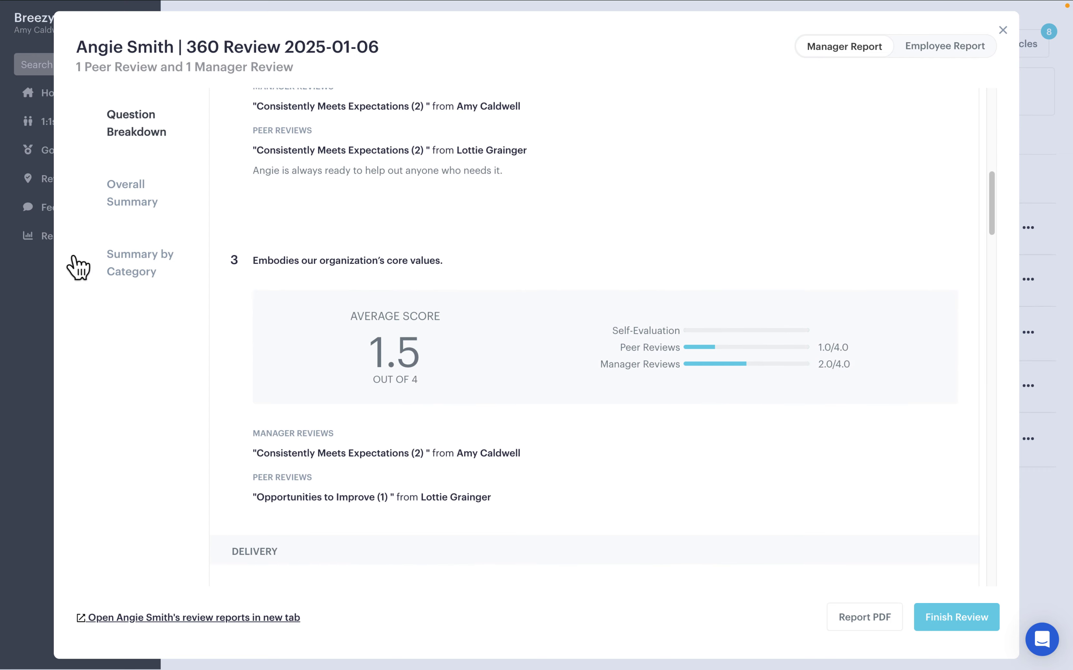